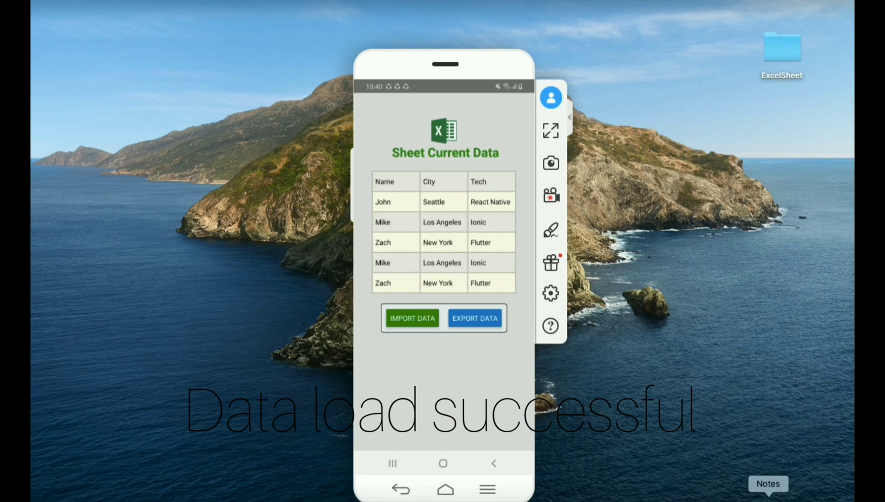
- Bring up Notes and read the Hii friends note on xlsx export, read and write
click(739, 494)
drag(338, 67, 235, 67)
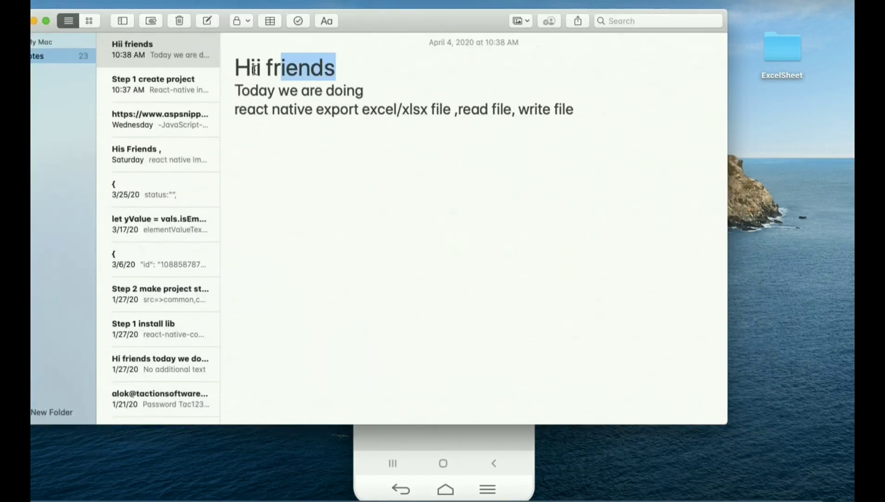
drag(365, 90, 235, 90)
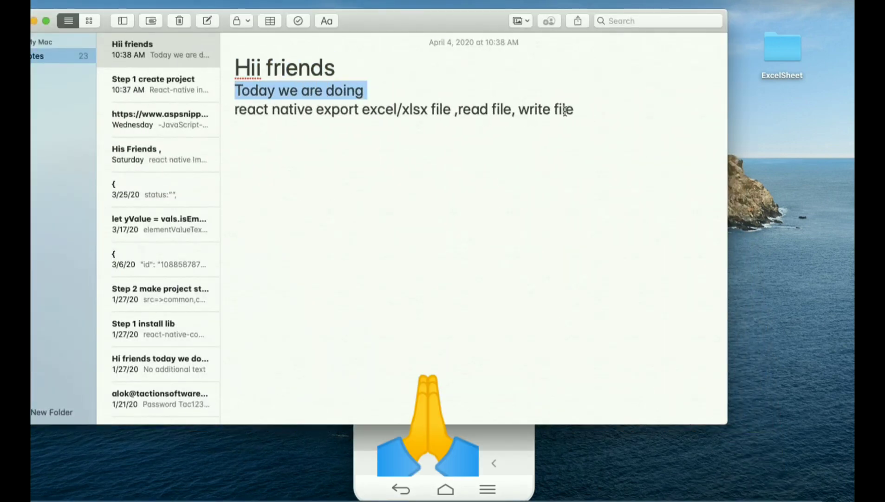
drag(576, 109, 234, 109)
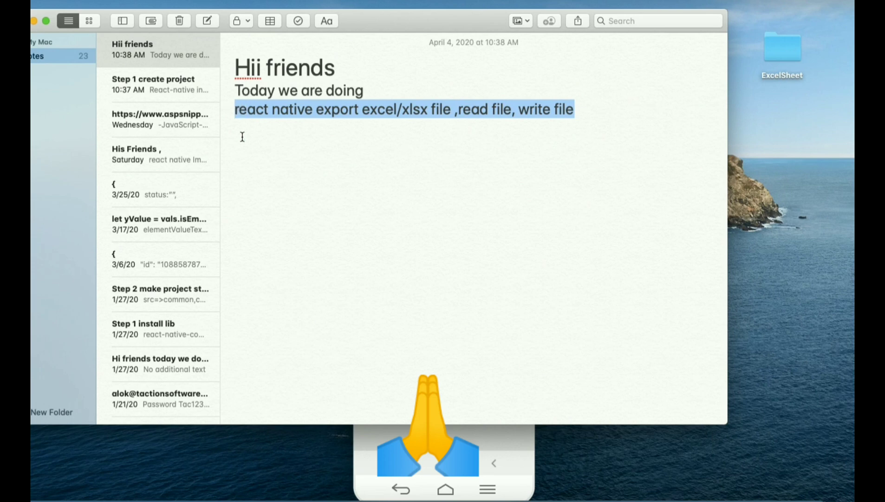
click(303, 193)
drag(315, 109, 578, 111)
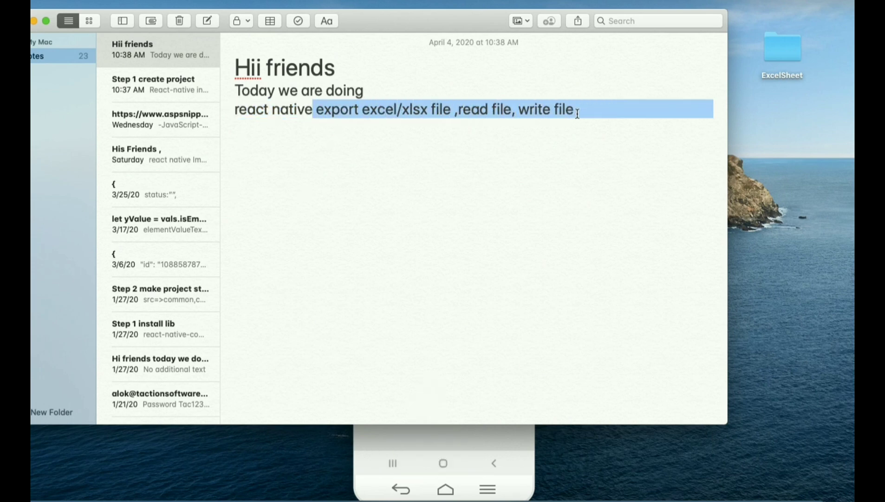
click(584, 143)
- Review the Step 1 init ExcelSheet command and Step 2 xlsx and table-component installs
click(141, 87)
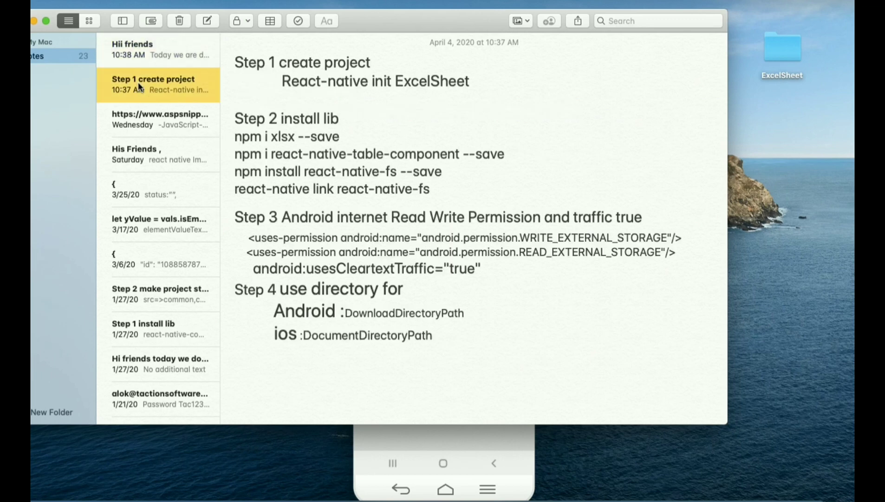
drag(387, 66, 235, 66)
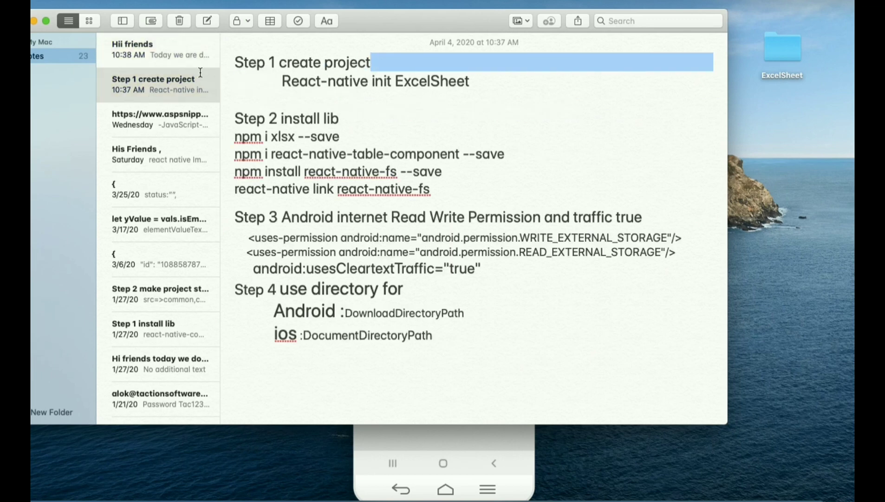
drag(505, 81, 284, 84)
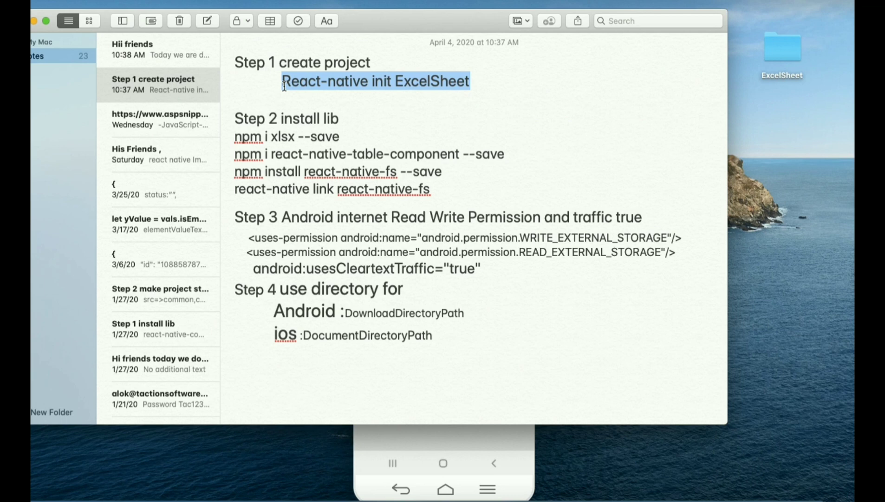
drag(341, 120, 229, 126)
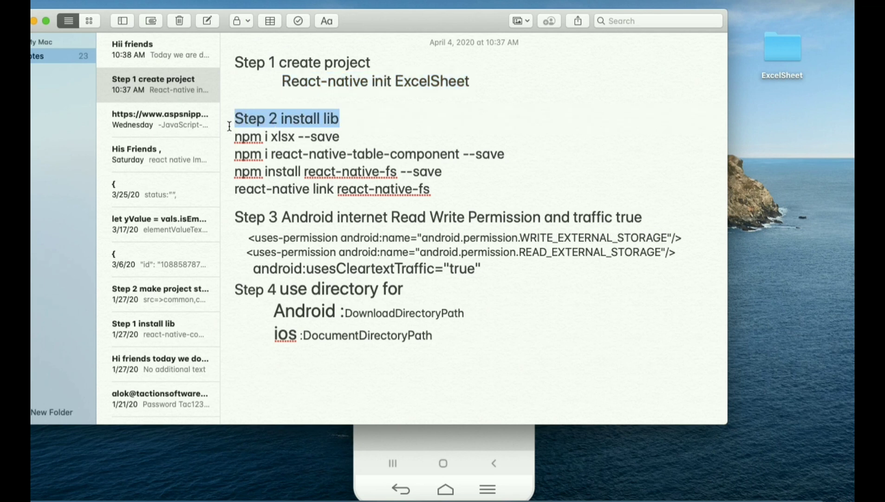
drag(342, 137, 235, 137)
drag(506, 155, 235, 154)
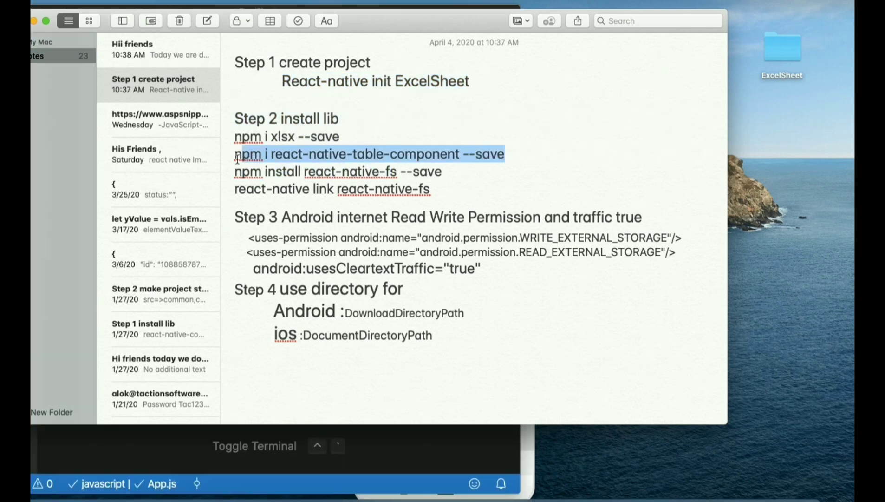
click(235, 155)
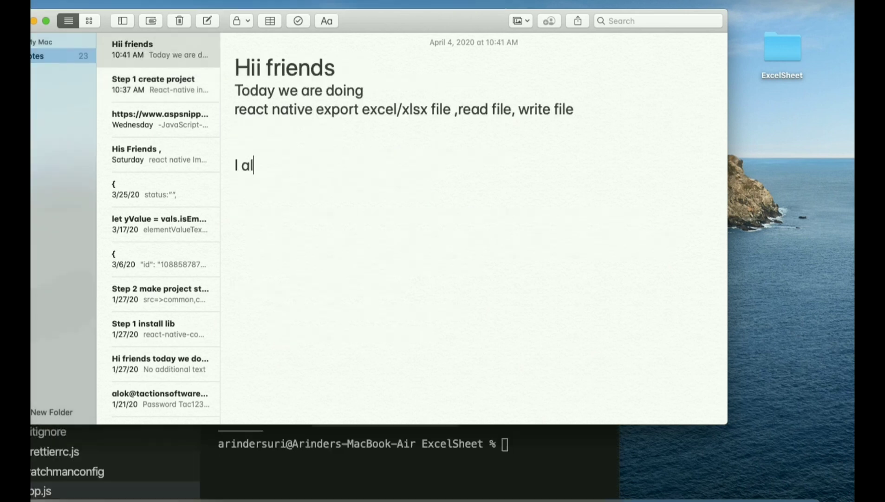
text(re)
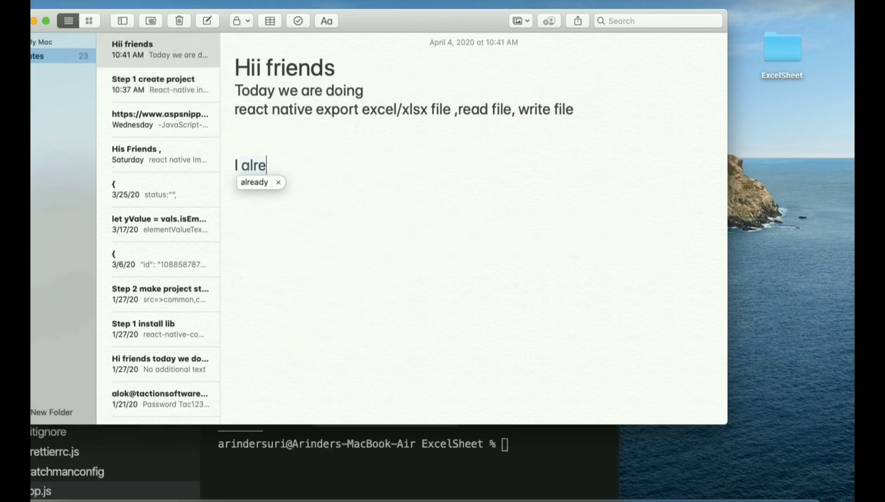
text(ady instt)
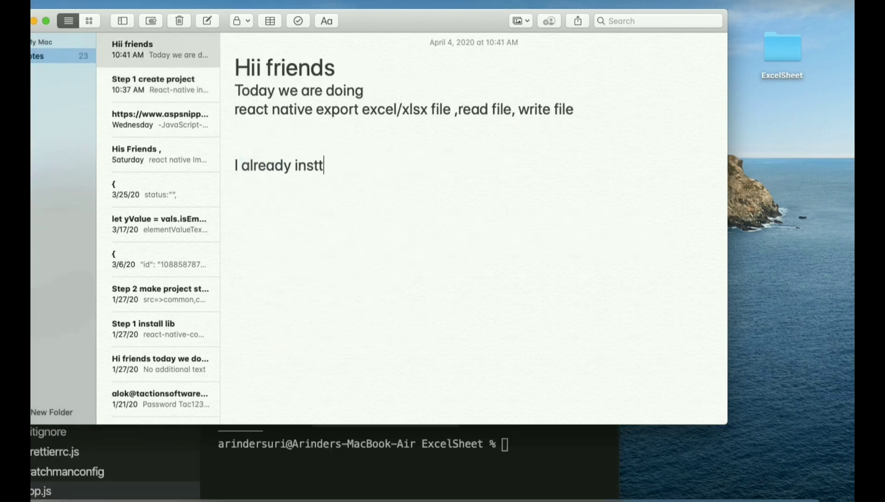
- Fix the typo in 'install' in the Hii friends note's new line
key(BackSpace)
text(all)
text( all li)
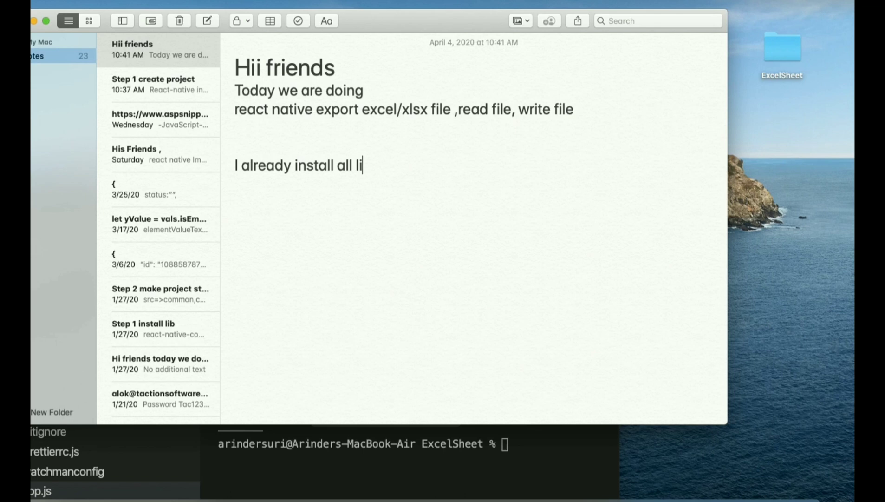
text(b and )
text(link re)
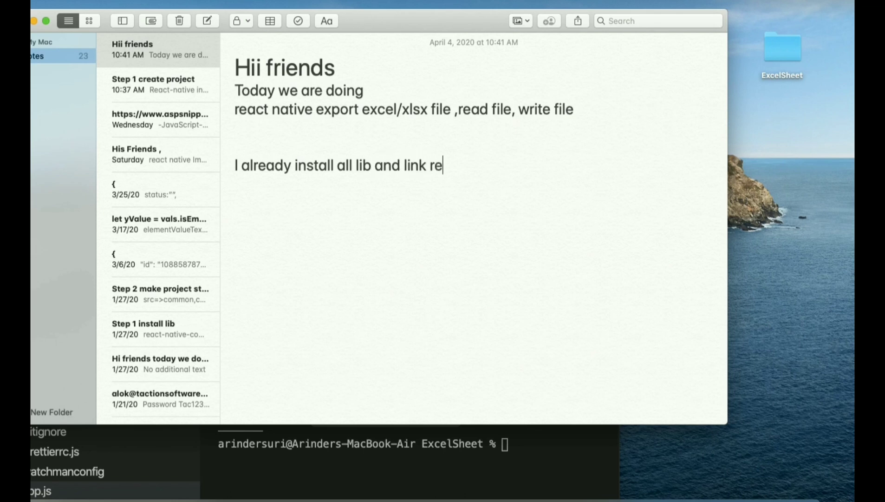
text(act-)
text(native)
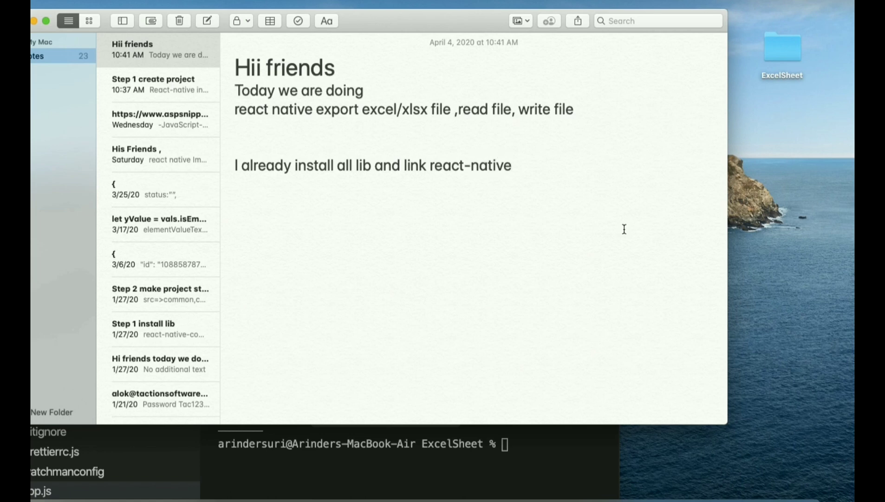
- Copy 'react-native link react-native-fs' into the Hii friends line, replacing 'link react-native'
click(159, 84)
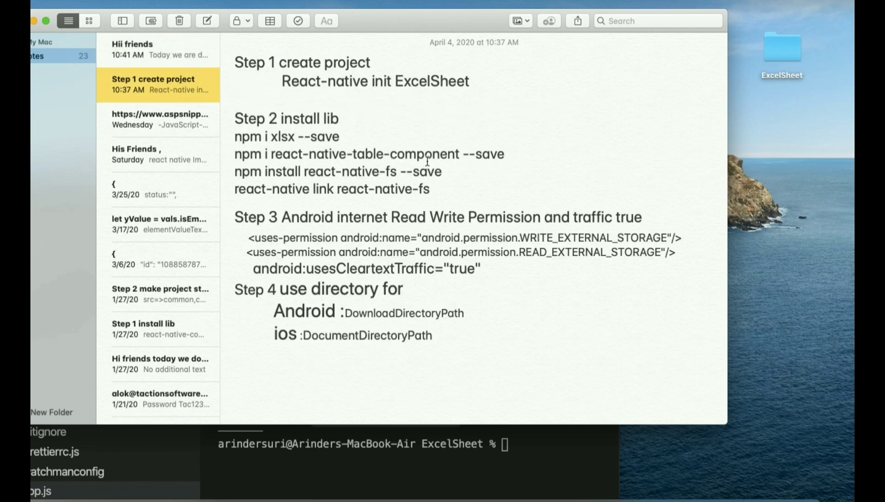
drag(439, 188, 218, 182)
key(super+c)
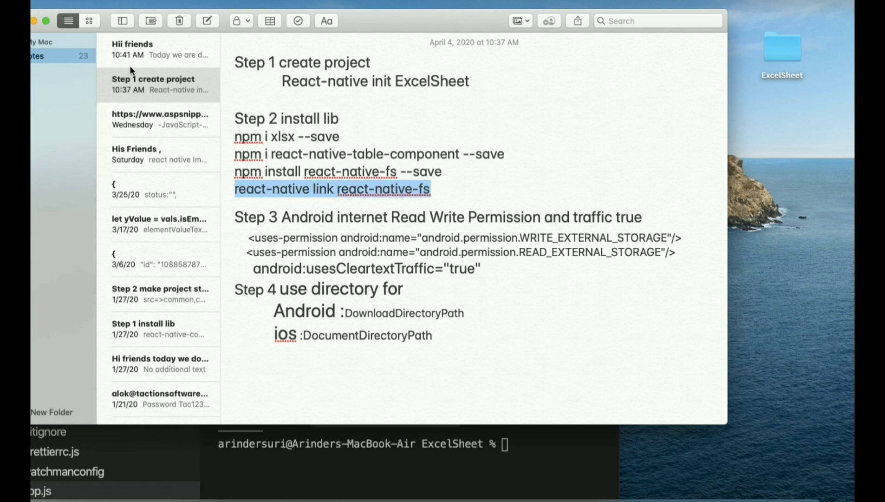
click(132, 49)
drag(513, 165, 407, 165)
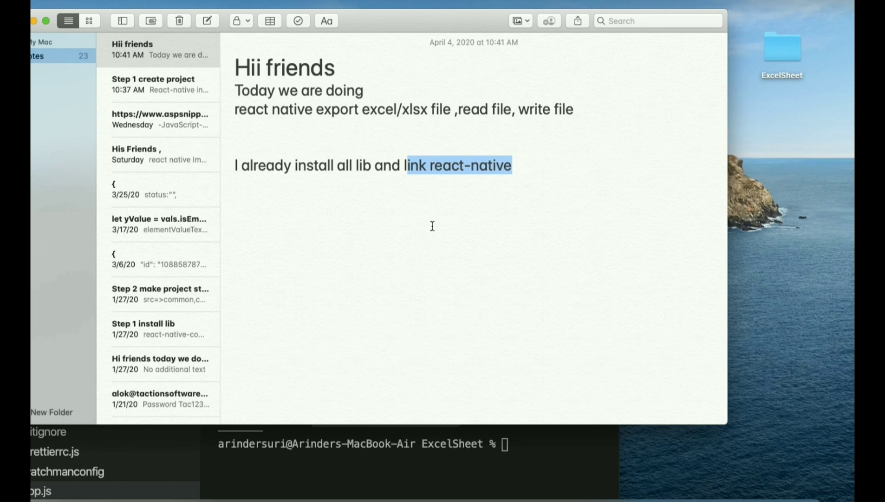
key(BackSpace)
key(super+v)
- Cut the whole installed-libraries line from the Hii friends note
click(453, 226)
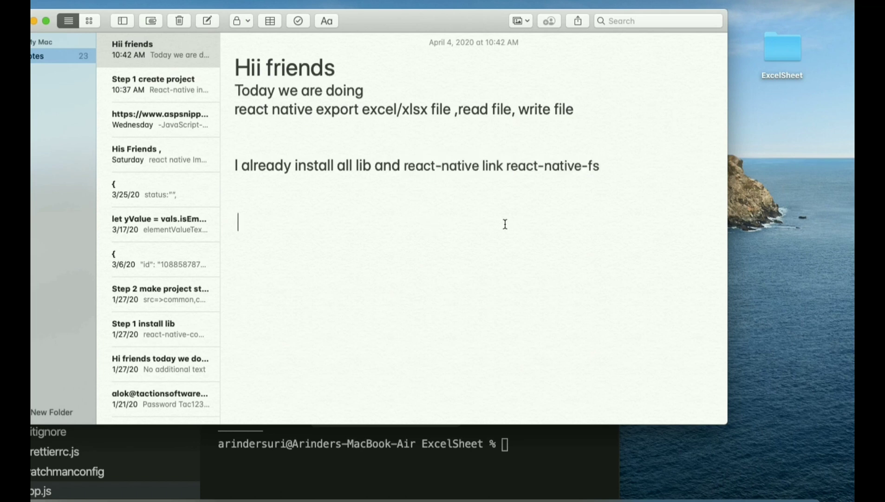
drag(603, 166, 220, 164)
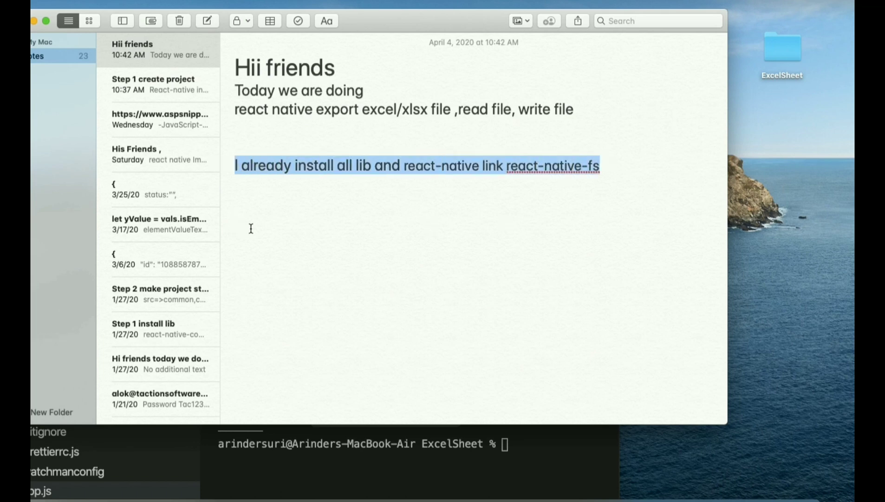
key(super+x)
- Review the Step 3 permissions heading and its two uses-permission lines
click(177, 93)
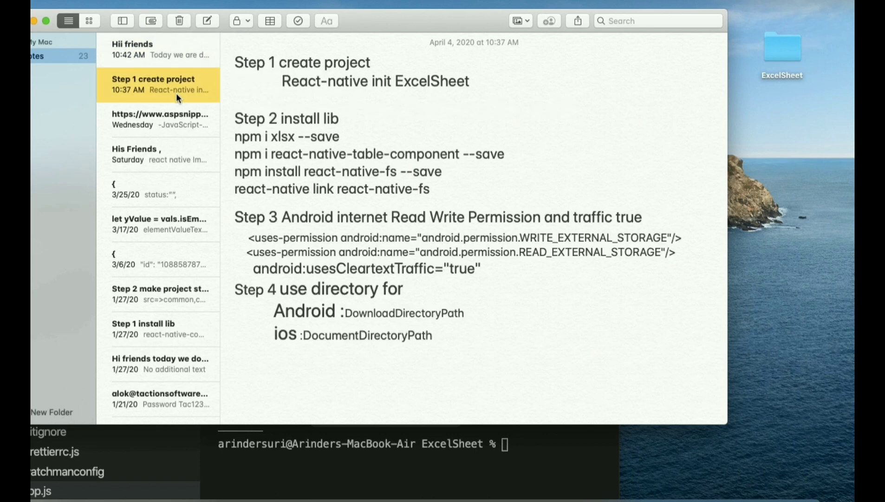
drag(643, 216, 278, 216)
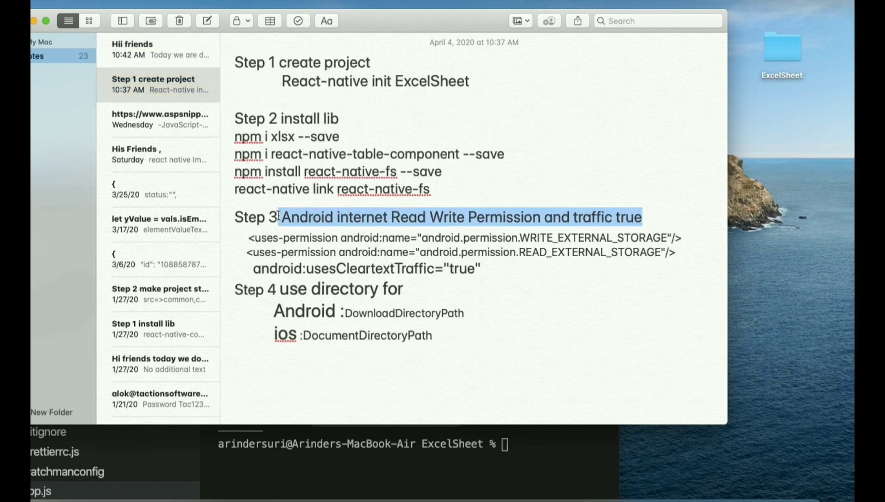
drag(676, 251, 246, 236)
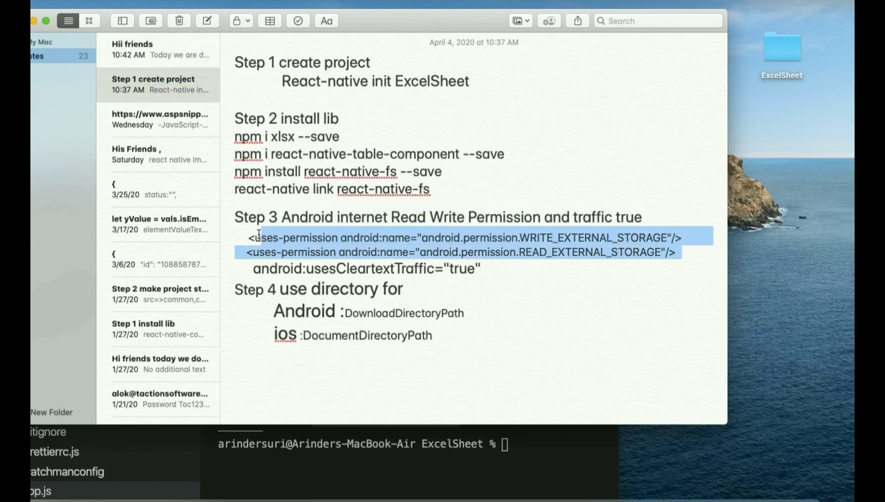
- Hide the terminal and open android/app/src/main/AndroidManifest.xml in VS Code
click(445, 470)
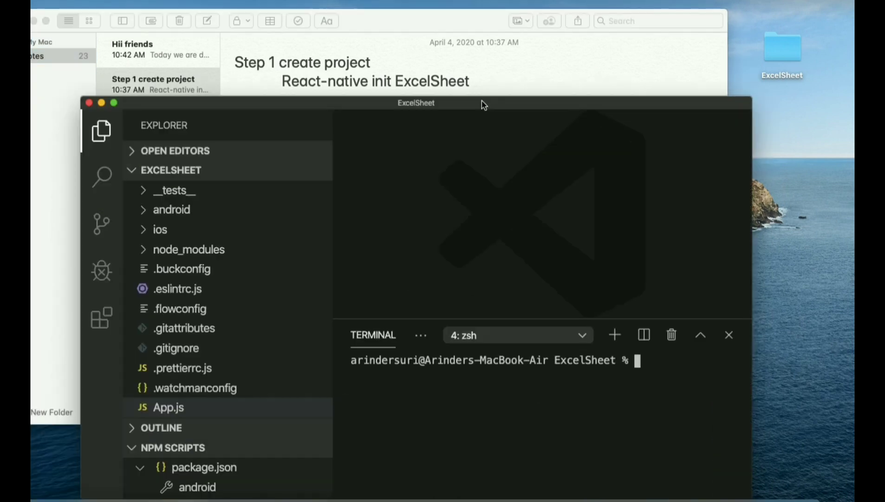
drag(351, 194, 481, 103)
click(741, 318)
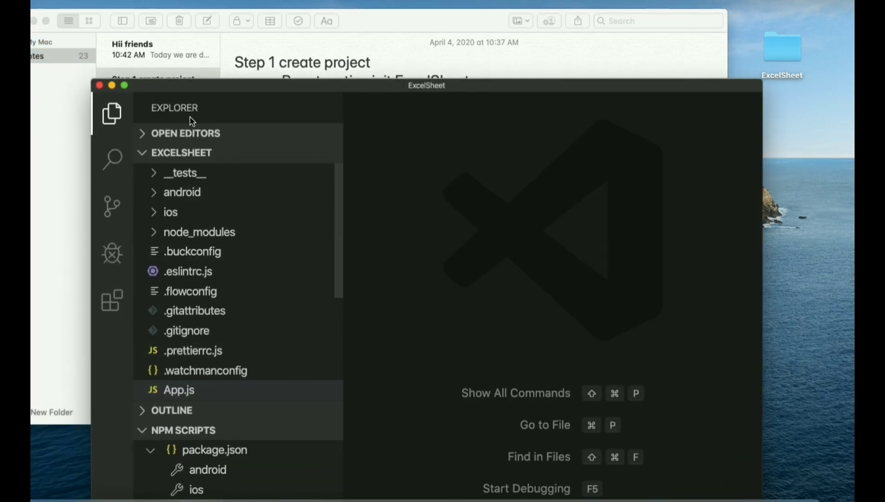
click(204, 192)
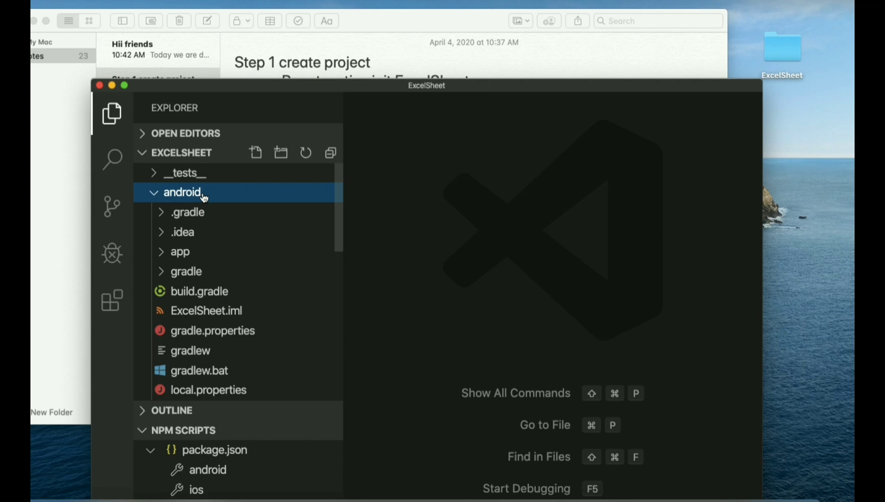
scroll(203, 208, down, 3)
scroll(203, 228, up, 3)
click(202, 251)
scroll(202, 251, down, 2)
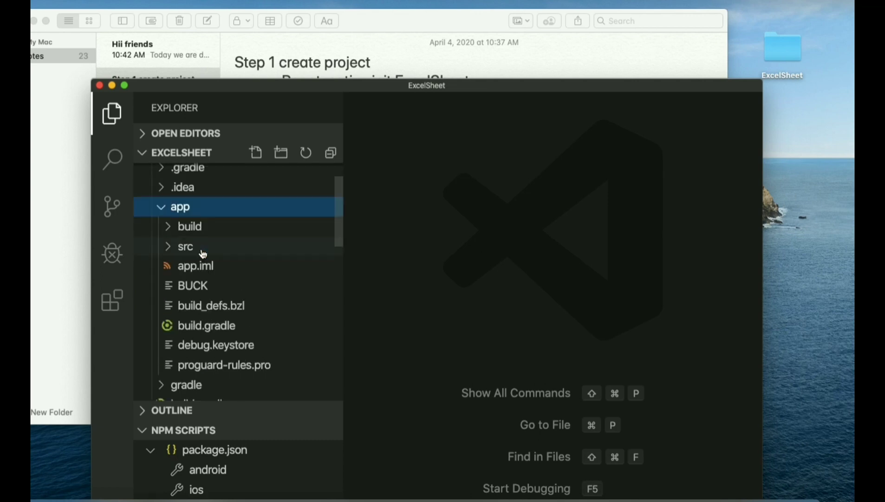
click(199, 248)
scroll(198, 250, down, 5)
scroll(198, 235, up, 2)
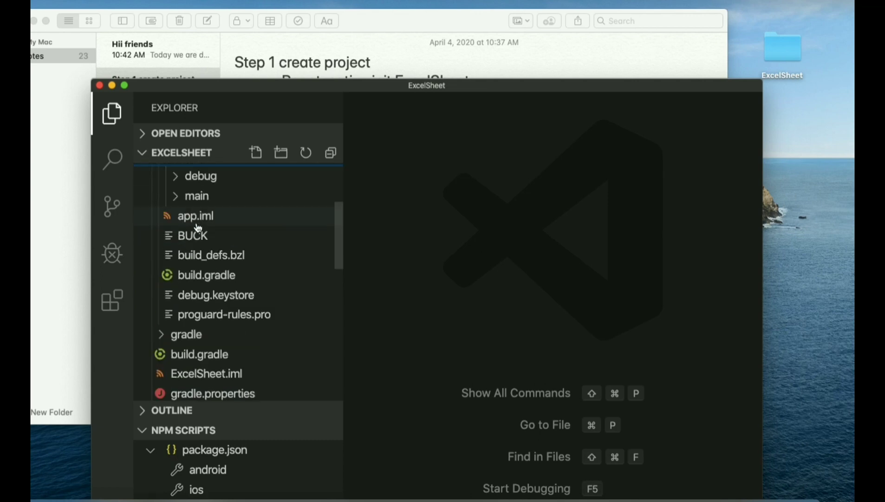
click(200, 198)
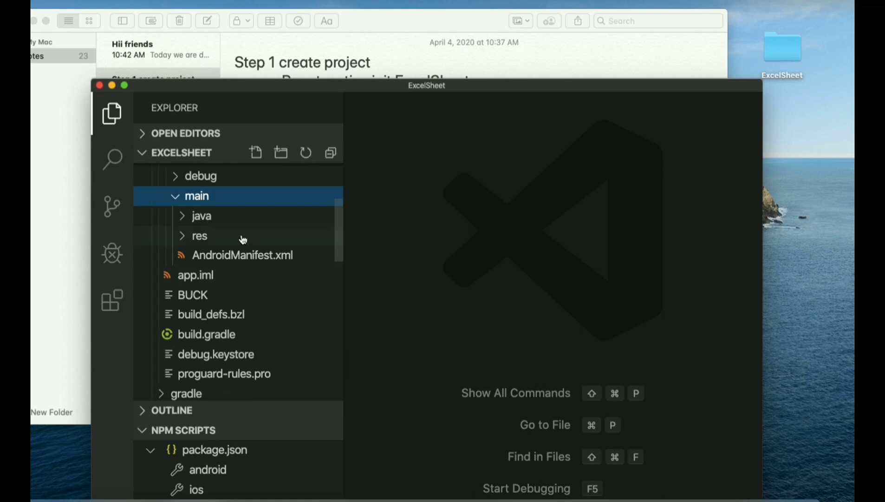
click(240, 257)
scroll(472, 204, up, 5)
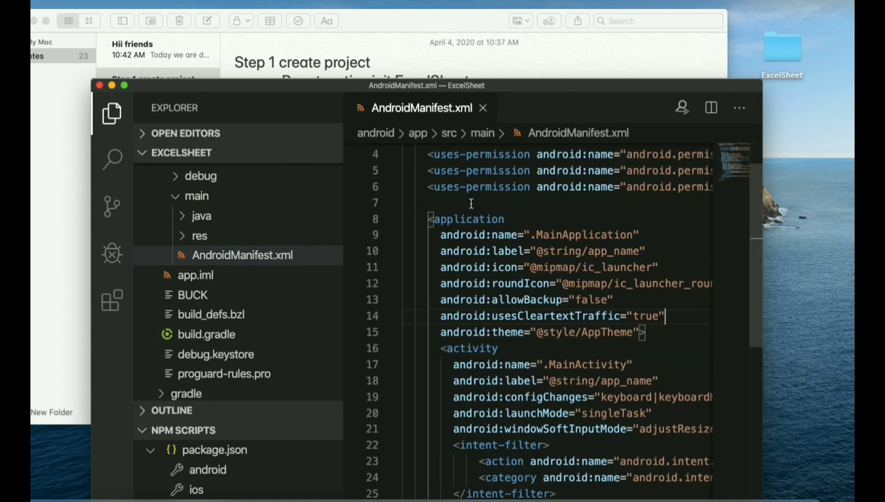
- Highlight the three uses-permission lines and the usesCleartextTraffic line
mouse_move(757, 96)
mouse_down()
mouse_move(601, 87)
mouse_move(855, 49)
mouse_up()
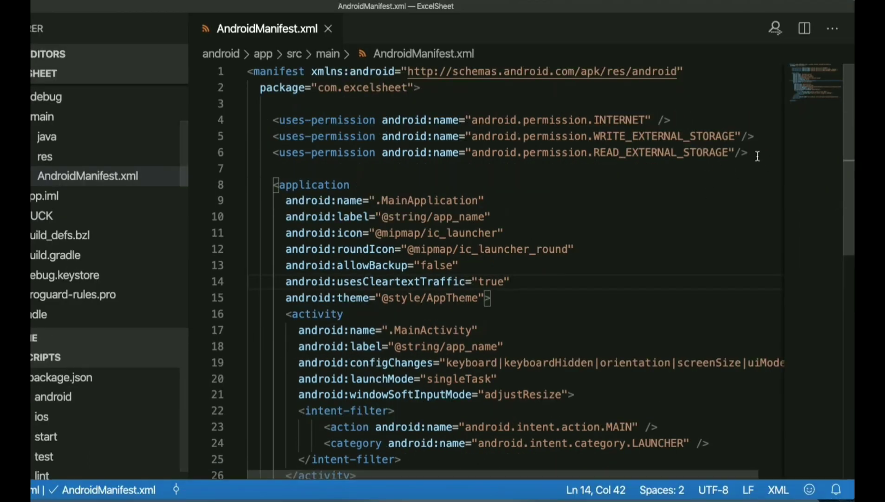
drag(751, 199, 227, 173)
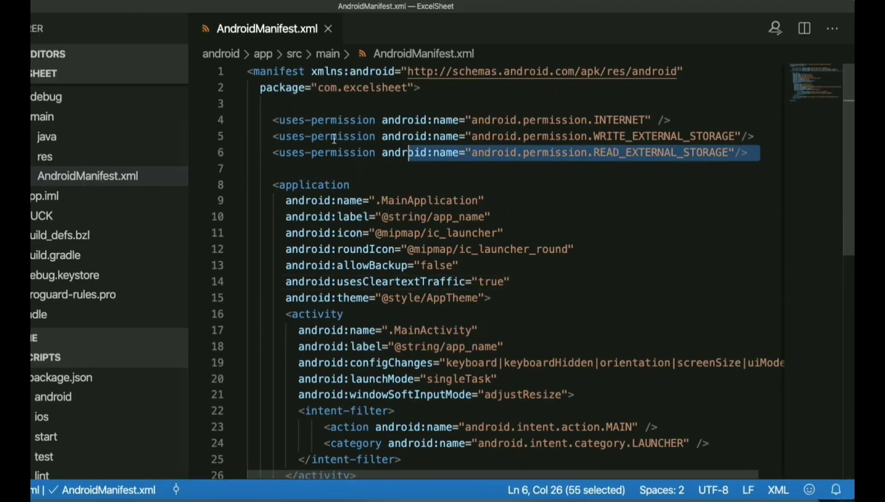
scroll(521, 260, down, 3)
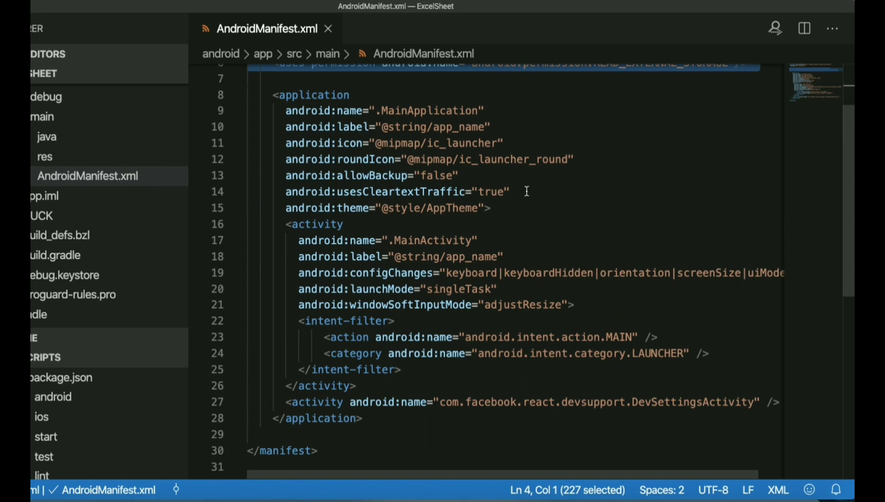
drag(511, 191, 273, 192)
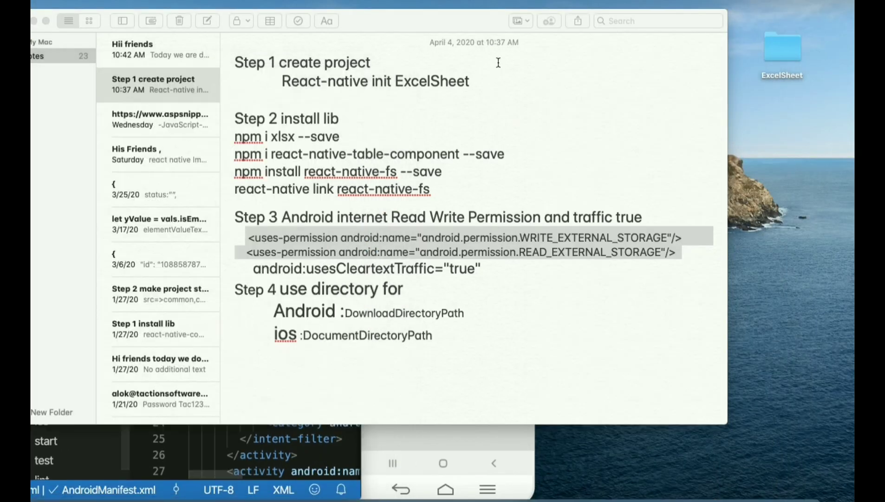
- Review the Step 4 directory note, then close AndroidManifest.xml in VS Code
drag(459, 340, 276, 312)
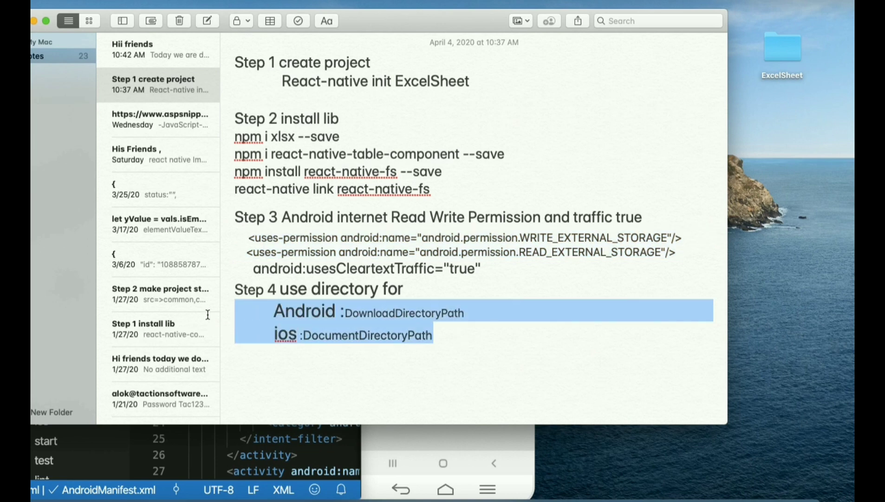
click(420, 458)
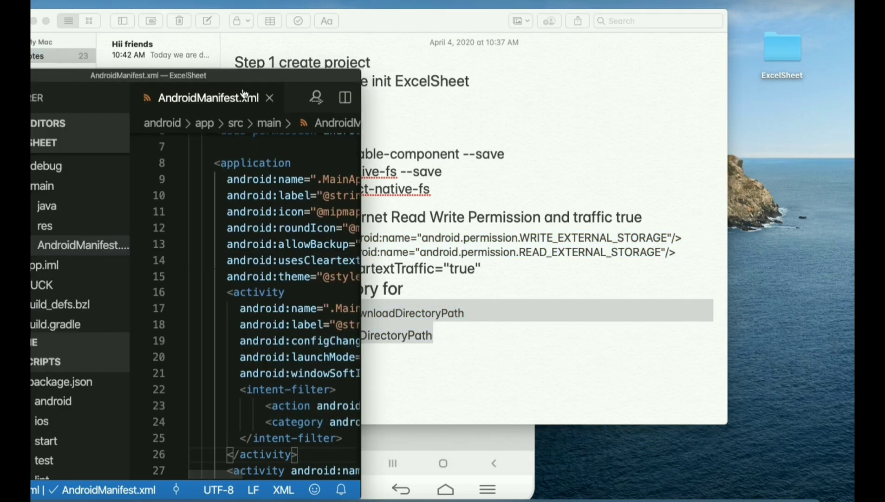
drag(290, 73, 510, 49)
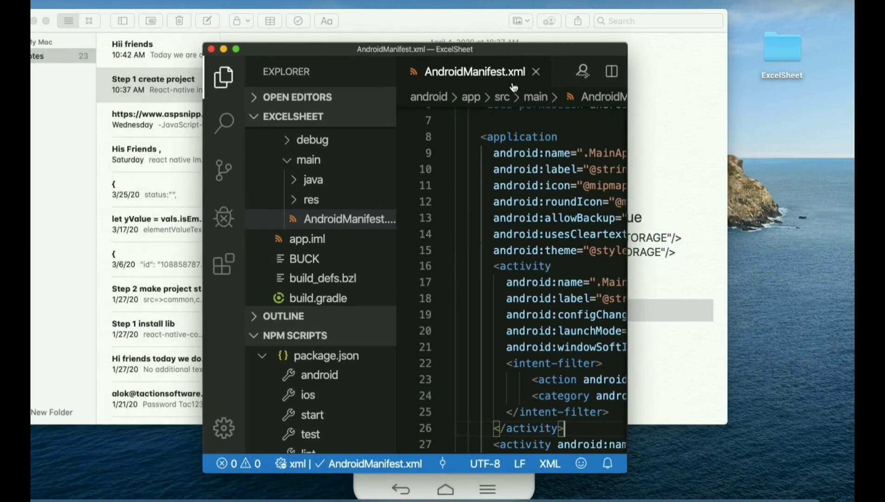
click(536, 72)
scroll(284, 248, up, 3)
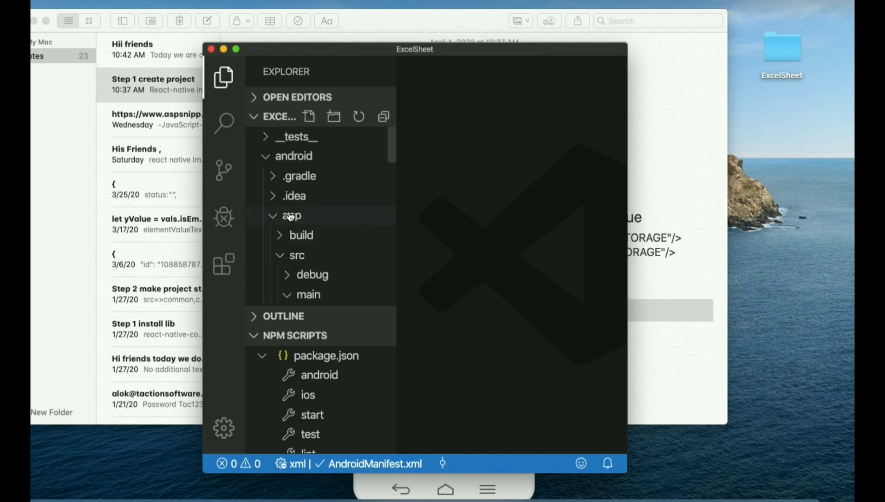
click(282, 151)
scroll(287, 255, down, 5)
scroll(298, 298, down, 5)
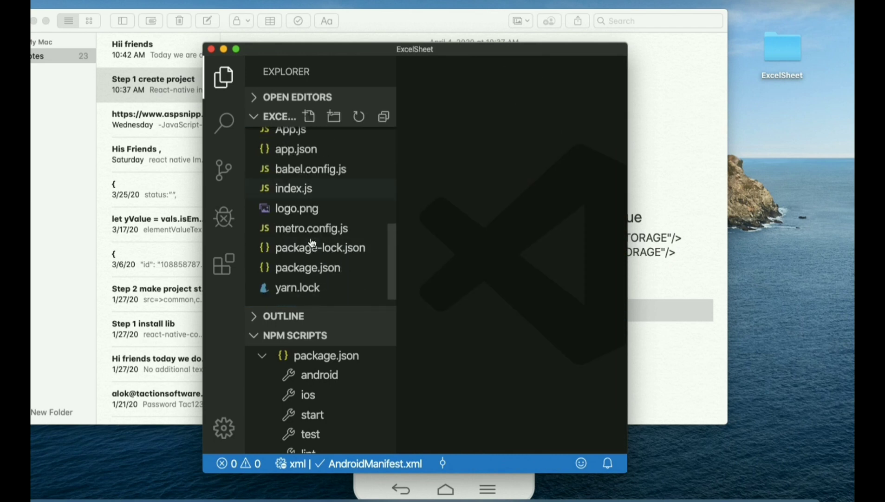
scroll(308, 189, up, 2)
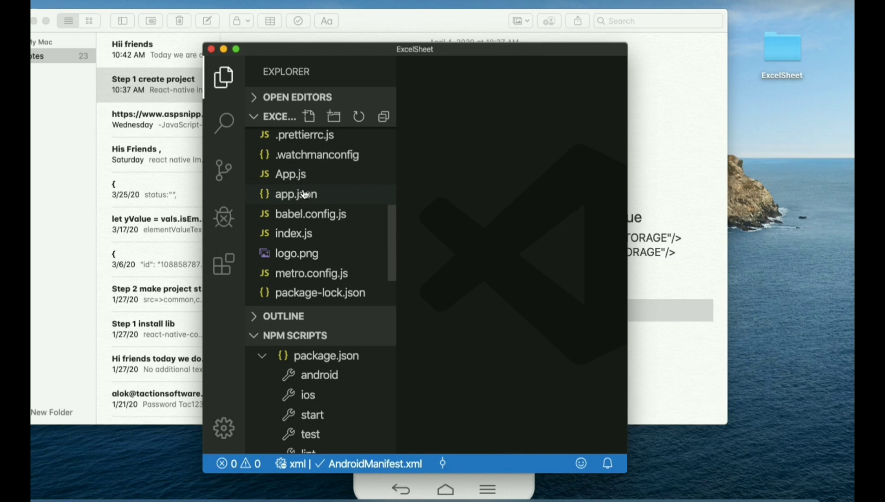
- Open App.js and widen the VS Code window to the screen edge
click(291, 174)
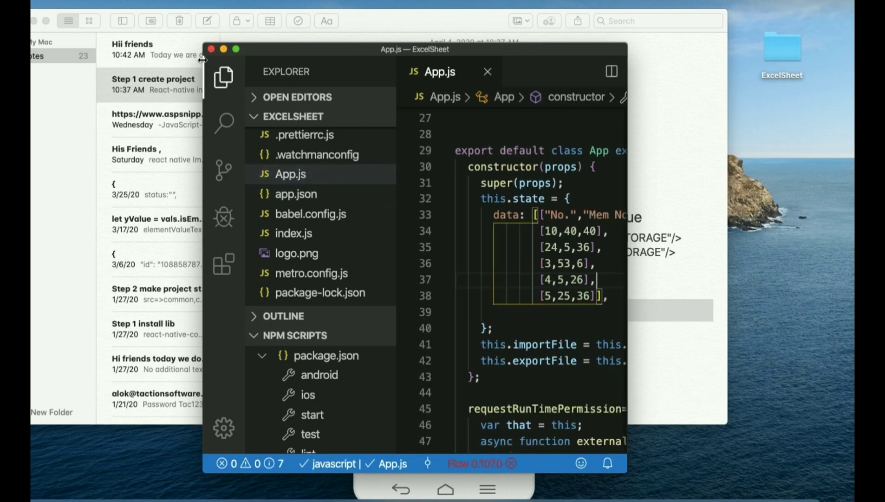
drag(263, 49, 28, 50)
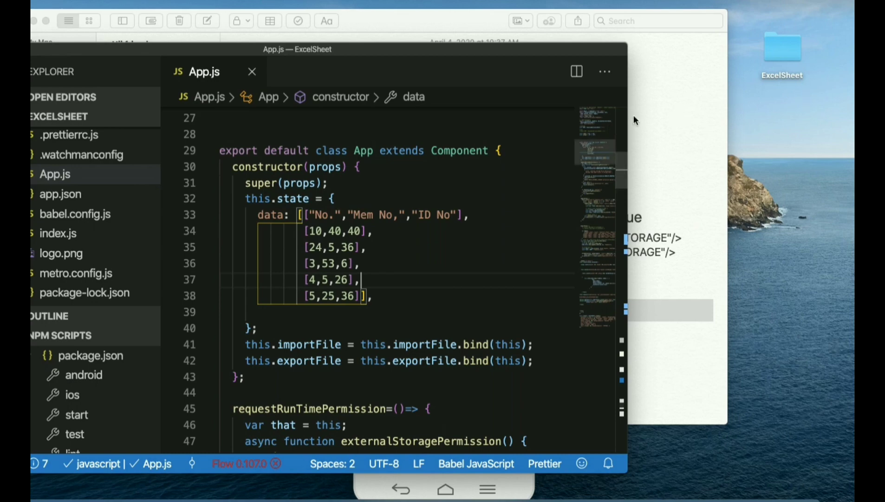
drag(626, 123, 856, 123)
click(359, 279)
scroll(505, 229, down, 3)
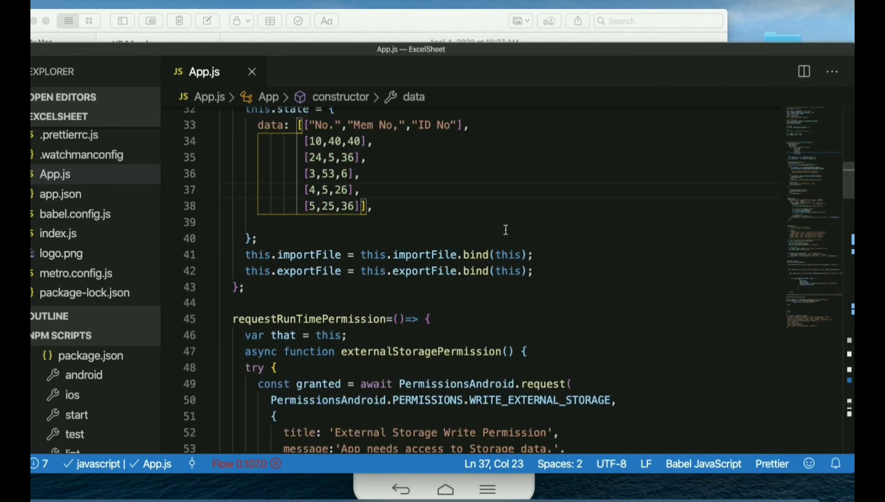
scroll(506, 229, up, 3)
scroll(506, 229, up, 10)
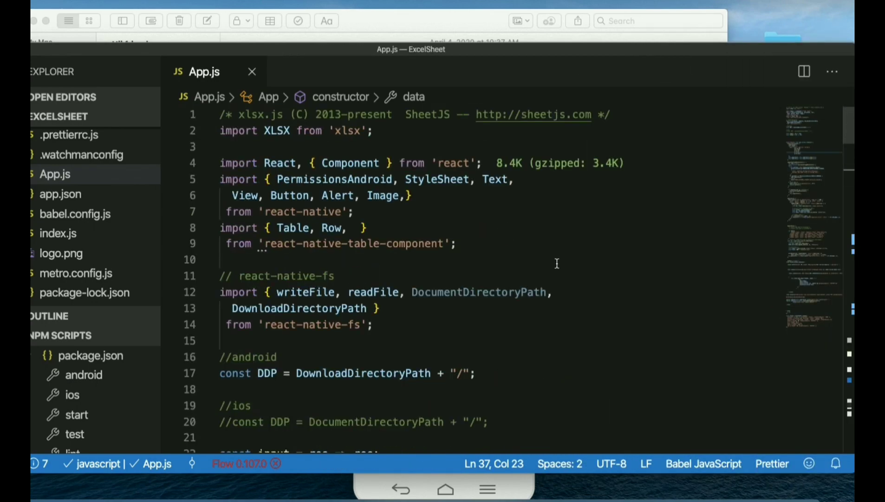
- Zoom in, hide the sidebar, and highlight the XLSX import and directory path constants
key(ctrl+plus)
key(ctrl+plus)
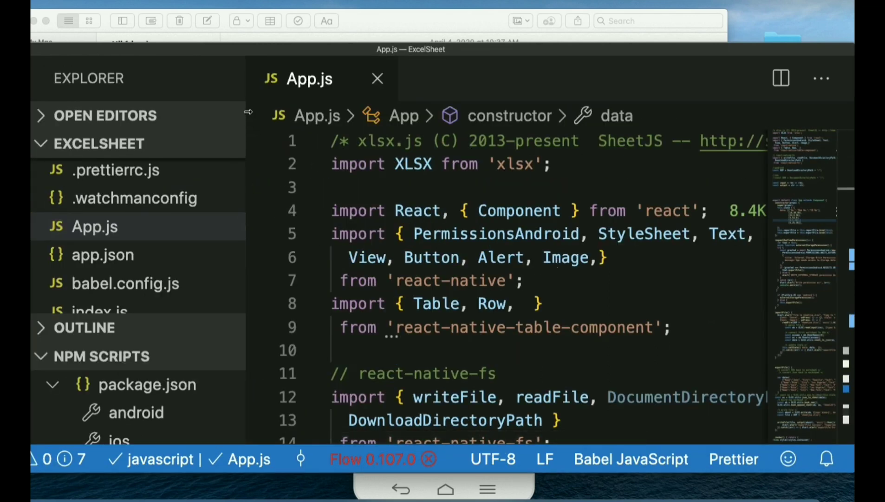
key(ctrl+b)
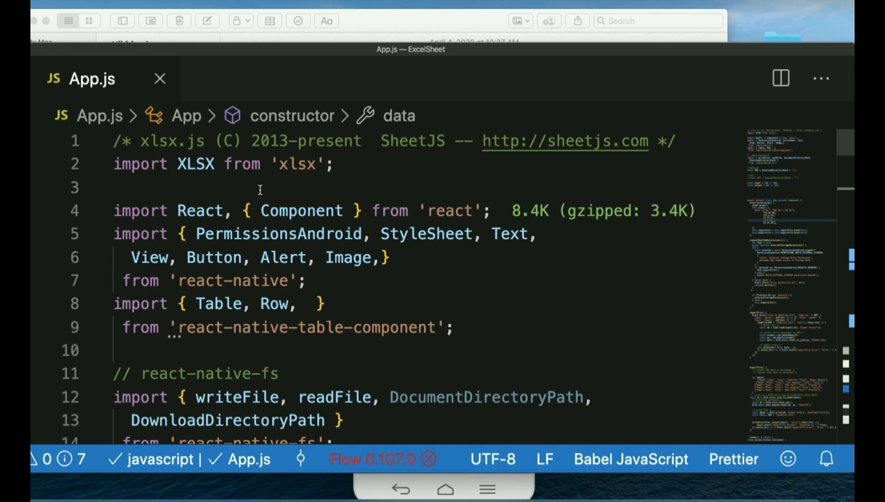
drag(334, 164, 113, 164)
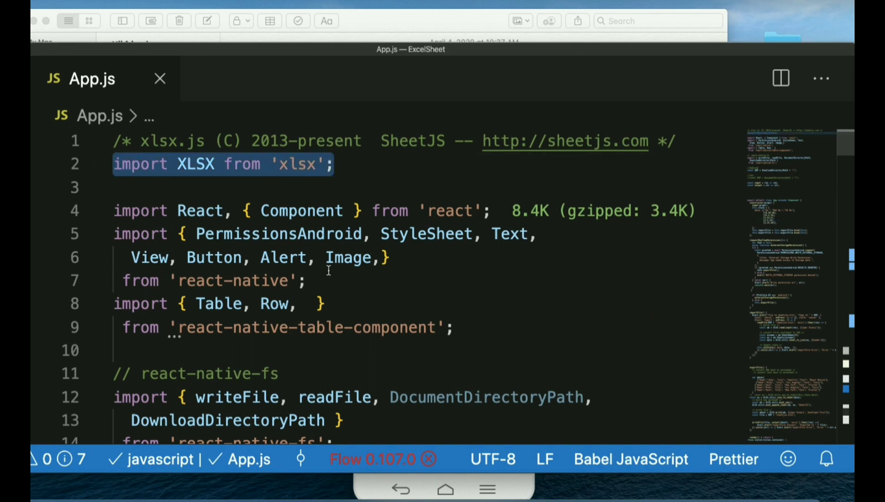
drag(453, 327, 115, 210)
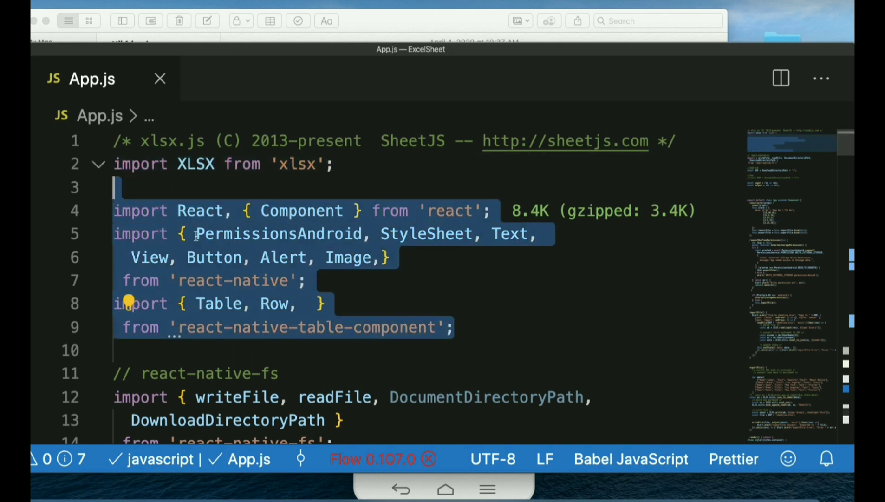
scroll(415, 245, down, 3)
scroll(415, 245, down, 3)
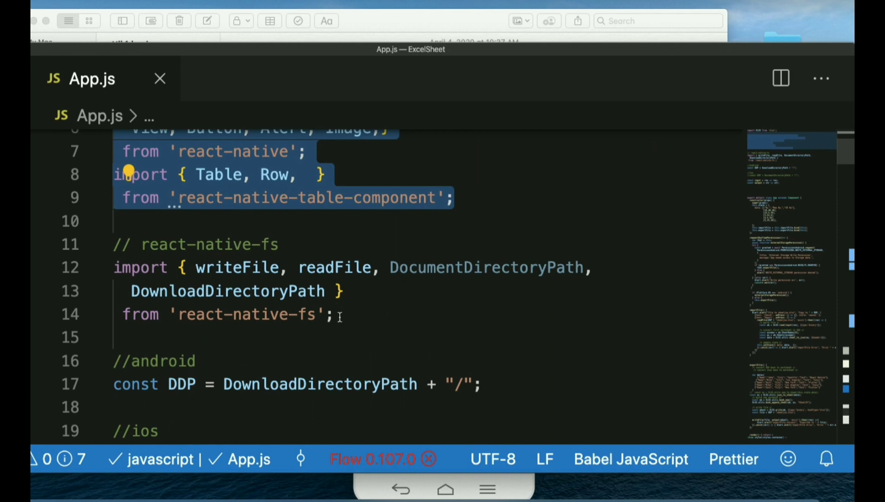
drag(339, 315, 114, 244)
scroll(415, 276, down, 8)
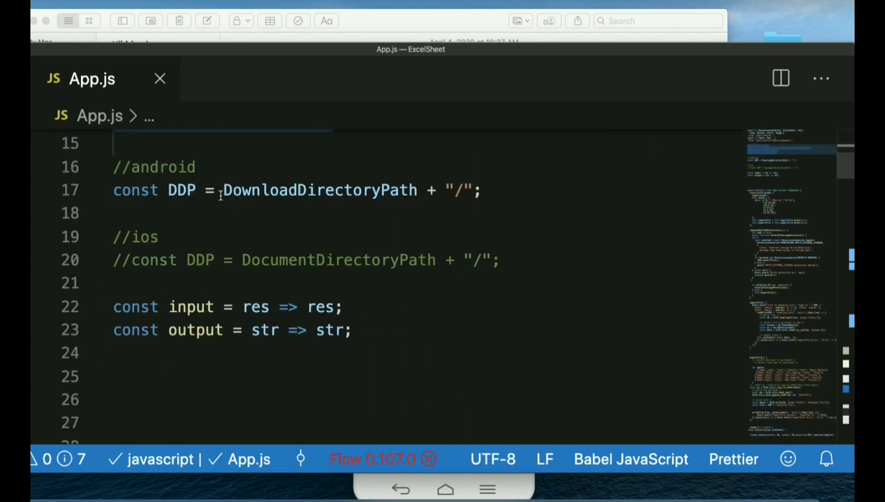
drag(197, 167, 114, 167)
click(501, 190)
drag(482, 189, 114, 190)
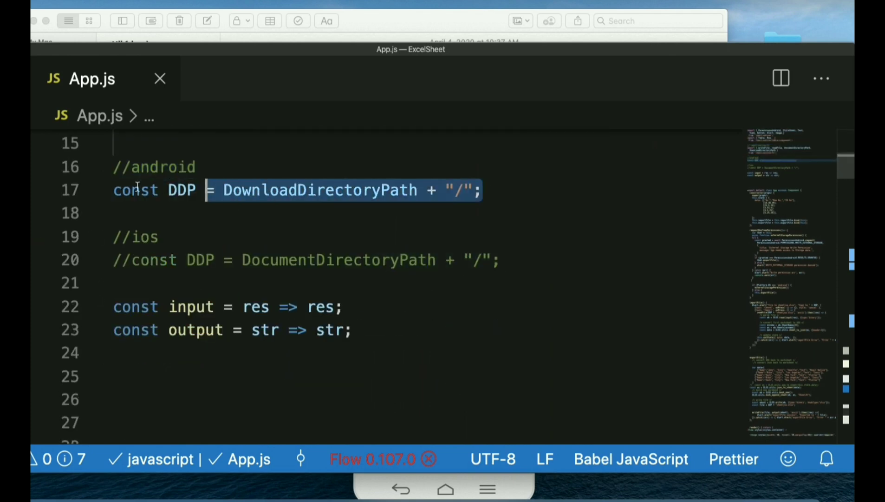
click(508, 261)
drag(501, 260, 115, 237)
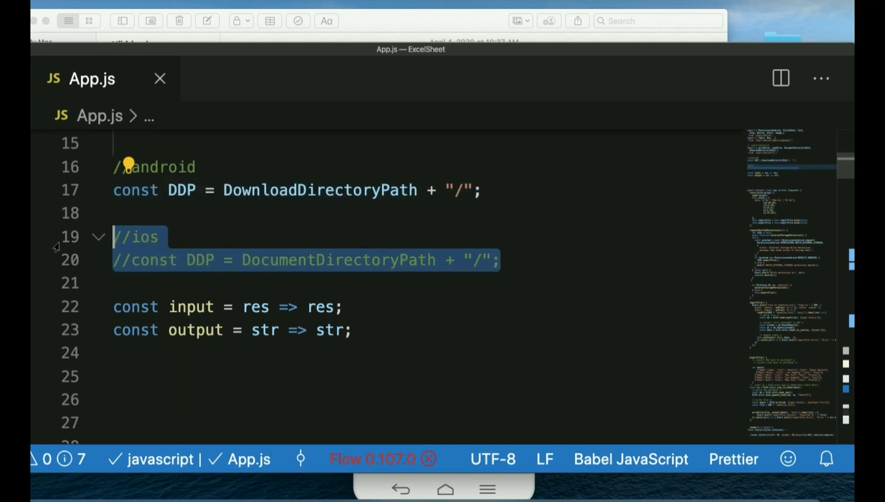
click(358, 330)
drag(352, 330, 115, 307)
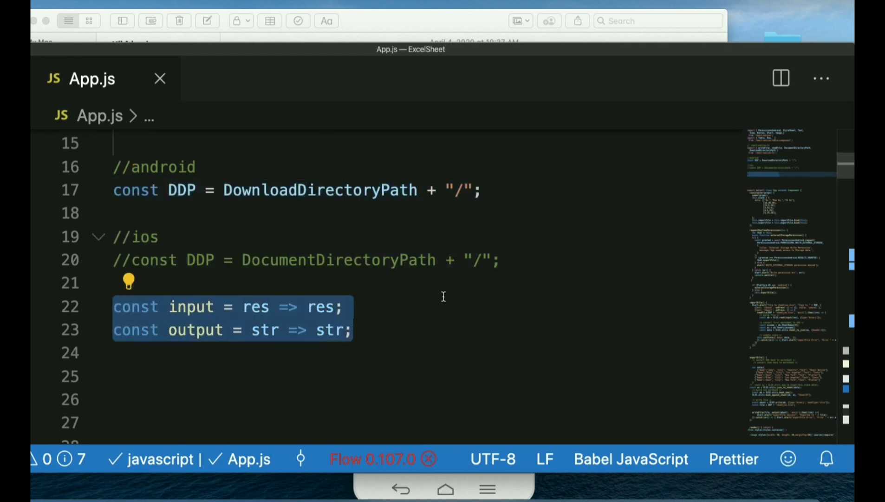
scroll(443, 297, down, 8)
scroll(443, 297, down, 6)
scroll(443, 296, down, 3)
scroll(443, 296, up, 3)
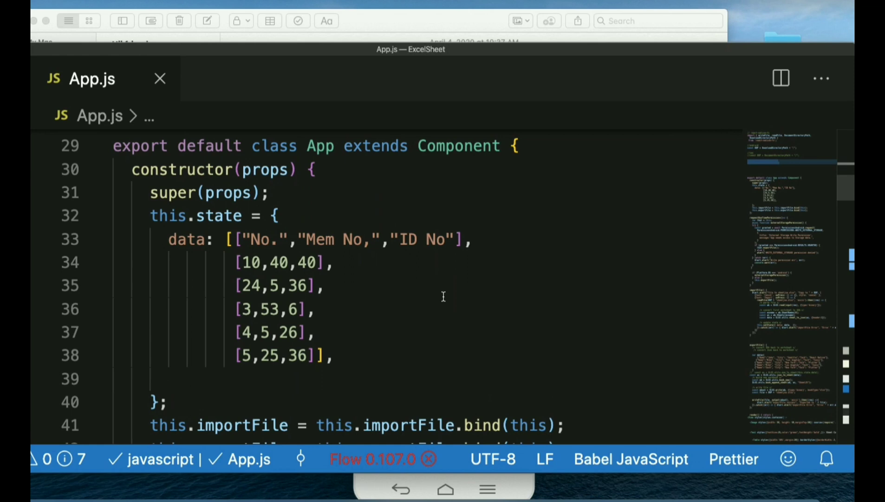
scroll(424, 236, down, 3)
scroll(424, 235, down, 5)
scroll(425, 236, down, 6)
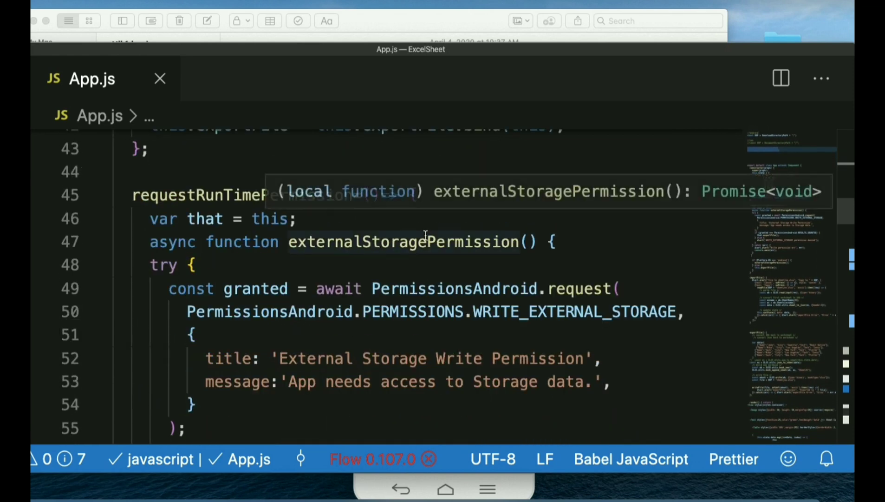
scroll(424, 236, down, 3)
scroll(417, 233, up, 3)
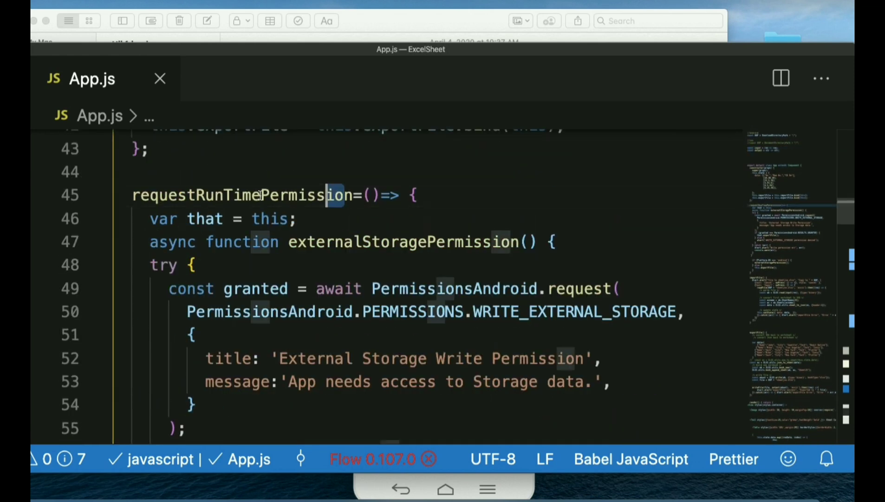
- Highlight requestRunTimePermission and the matching Step 3 permission heading in Notes
drag(362, 194, 131, 194)
click(405, 24)
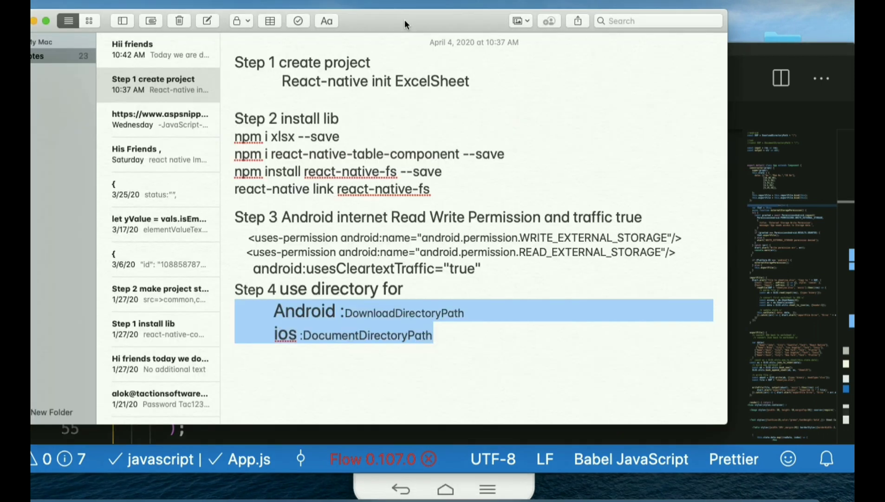
click(449, 366)
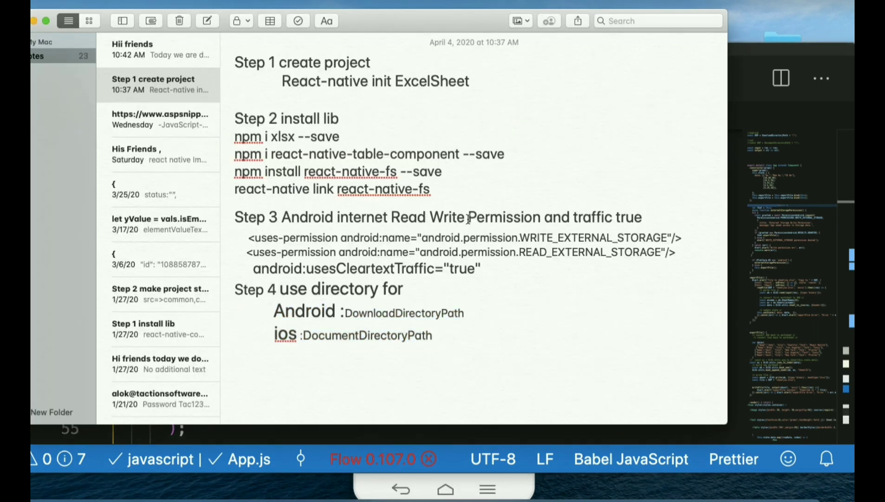
drag(542, 216, 299, 216)
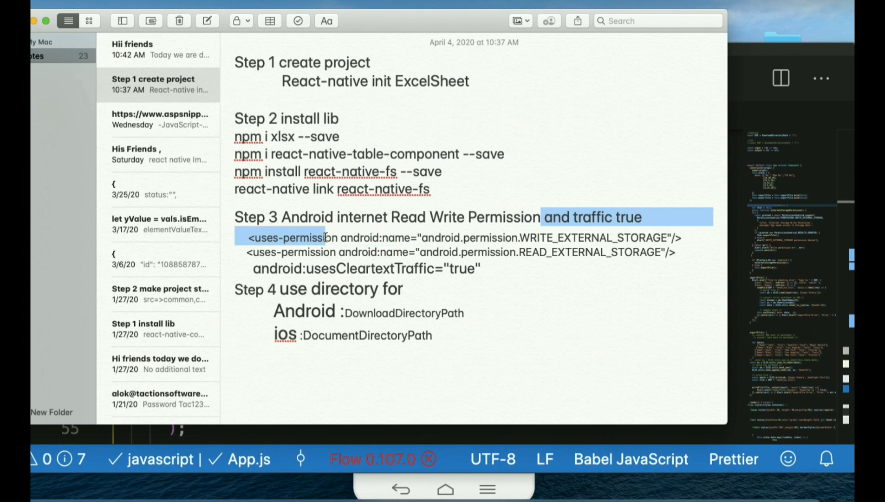
- Walk through the permission, importFile and exportFile functions, selecting exportFile's data array
click(472, 433)
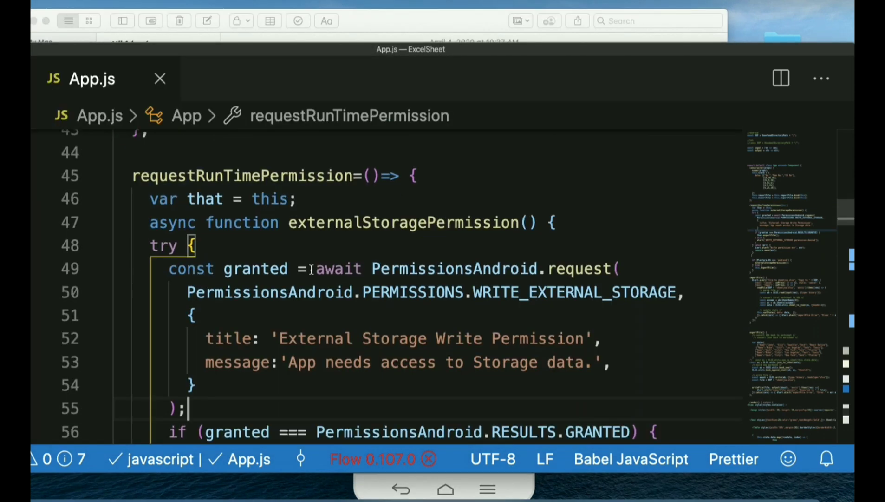
click(422, 177)
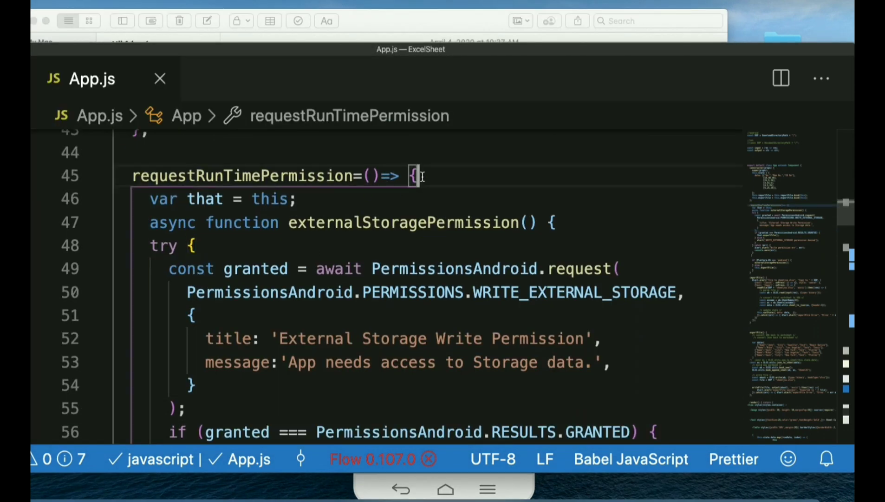
scroll(422, 179, down, 4)
scroll(421, 179, down, 10)
scroll(422, 179, down, 6)
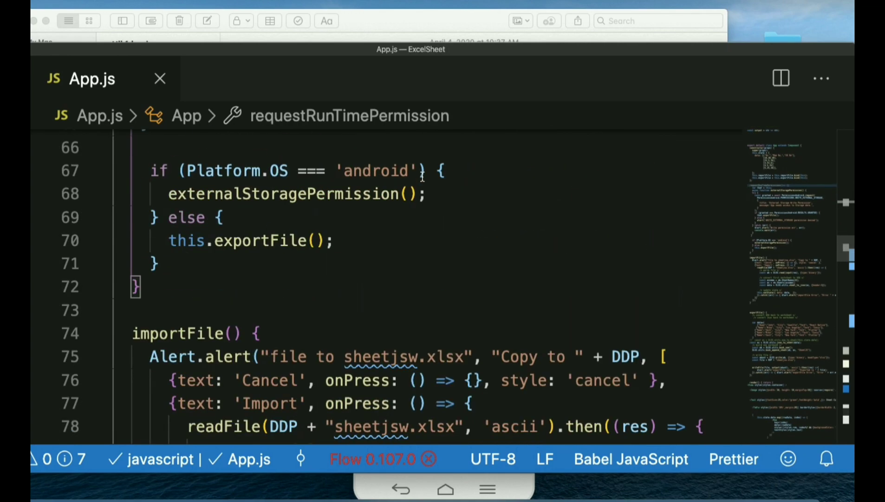
scroll(421, 178, down, 6)
scroll(422, 179, down, 5)
scroll(415, 198, up, 6)
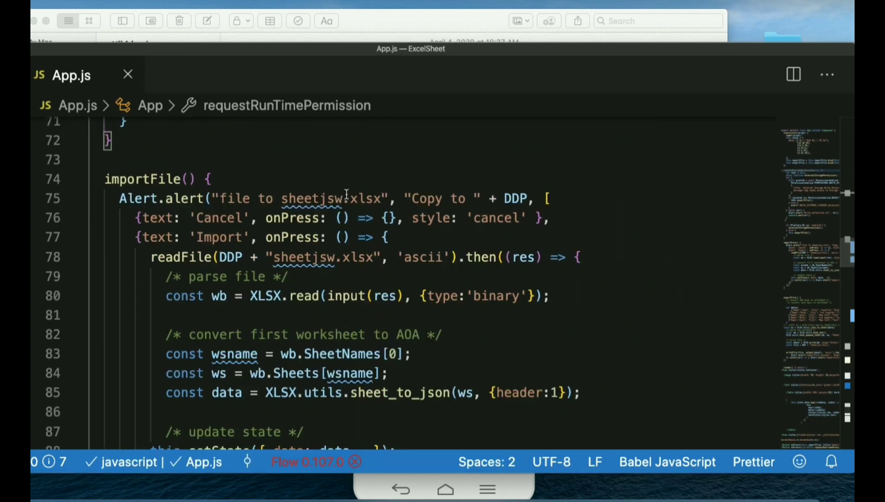
scroll(346, 207, down, 6)
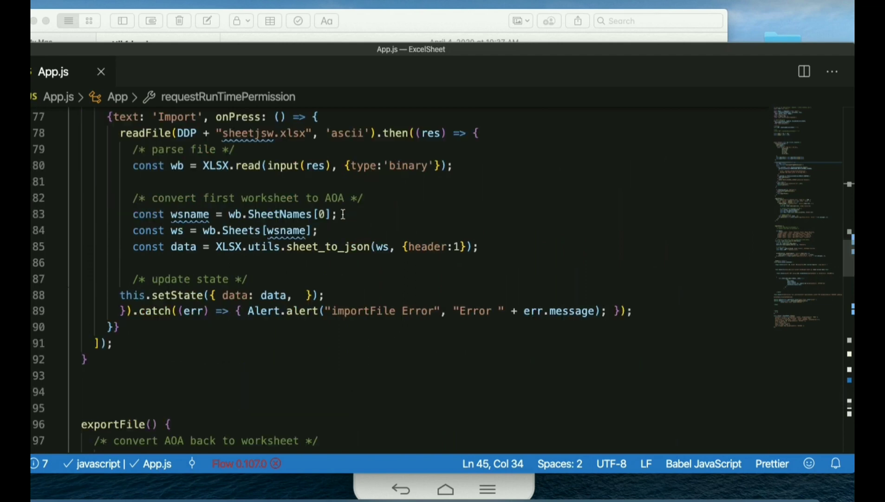
scroll(327, 259, up, 3)
scroll(237, 238, up, 3)
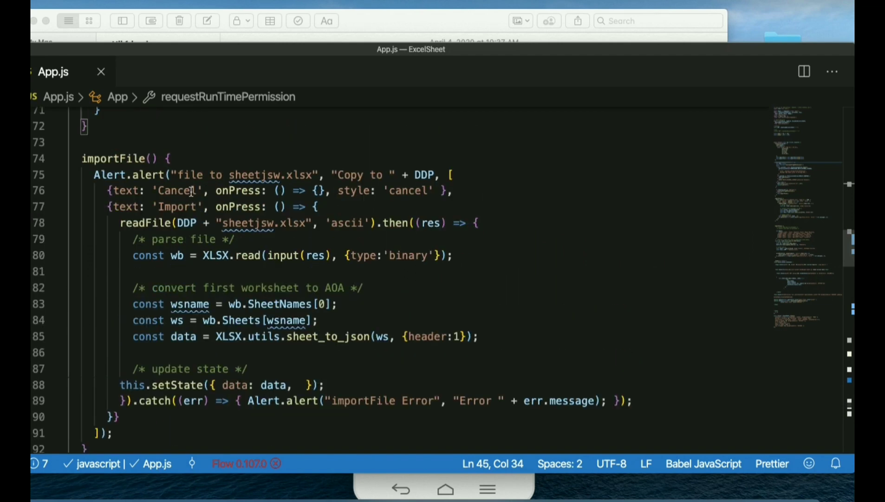
click(178, 158)
scroll(199, 298, down, 5)
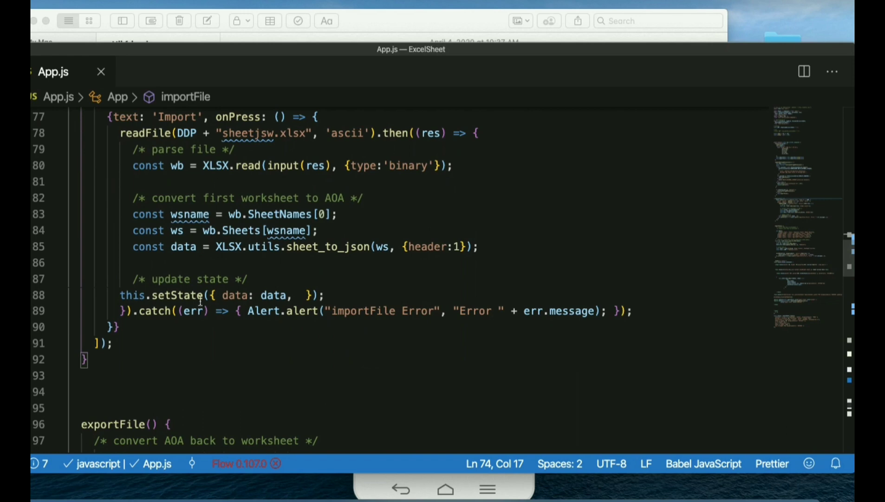
scroll(199, 306, up, 2)
scroll(199, 277, down, 10)
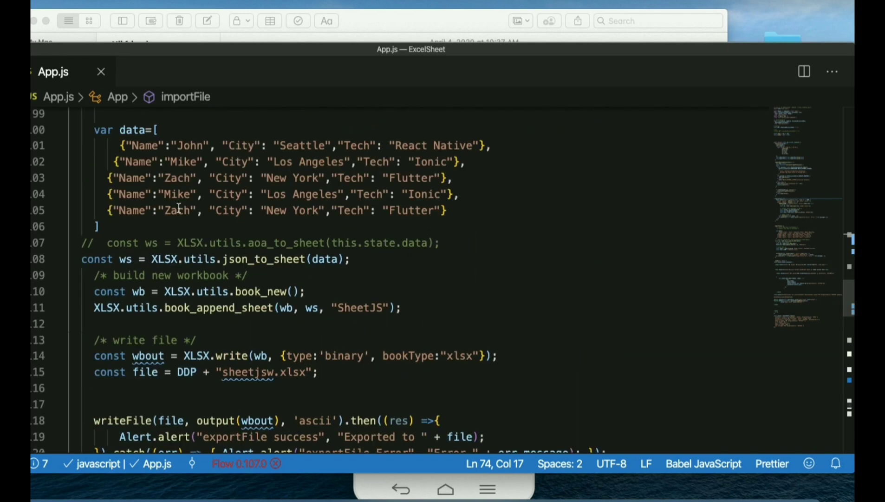
scroll(179, 207, down, 3)
scroll(178, 207, up, 3)
click(173, 153)
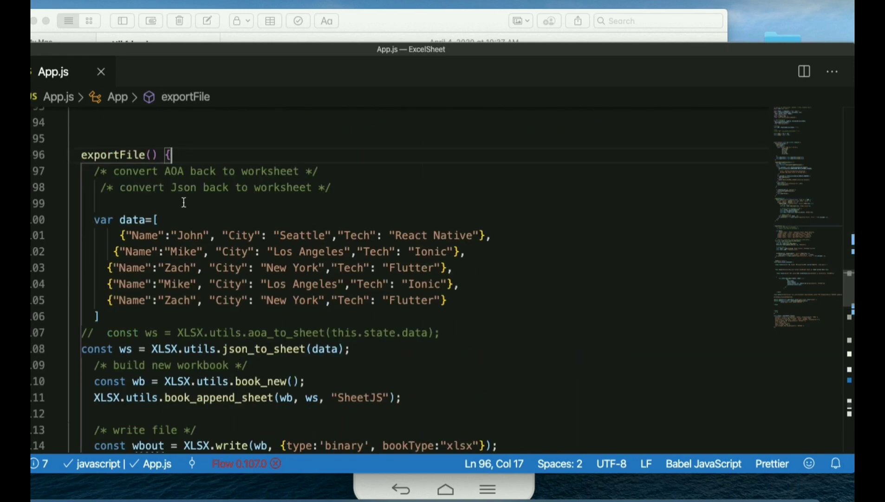
scroll(184, 202, down, 3)
drag(450, 255, 96, 174)
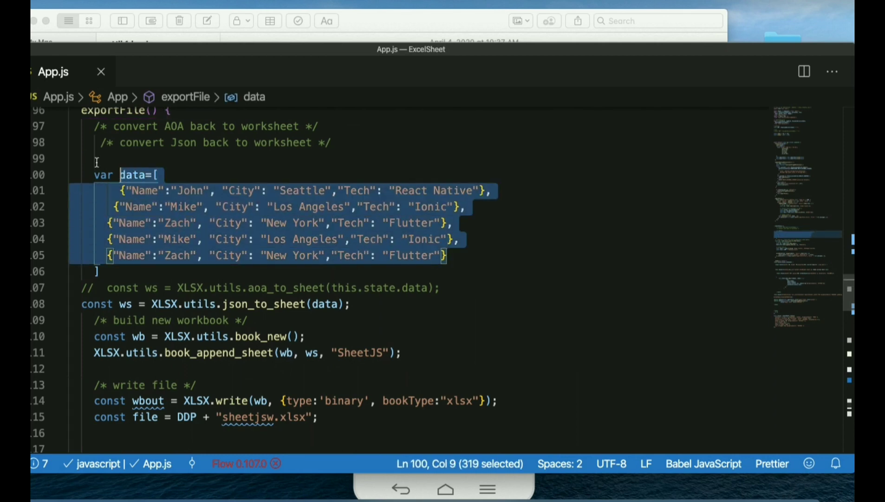
- Open the Hii friends note in Notes and select its old body text
click(403, 13)
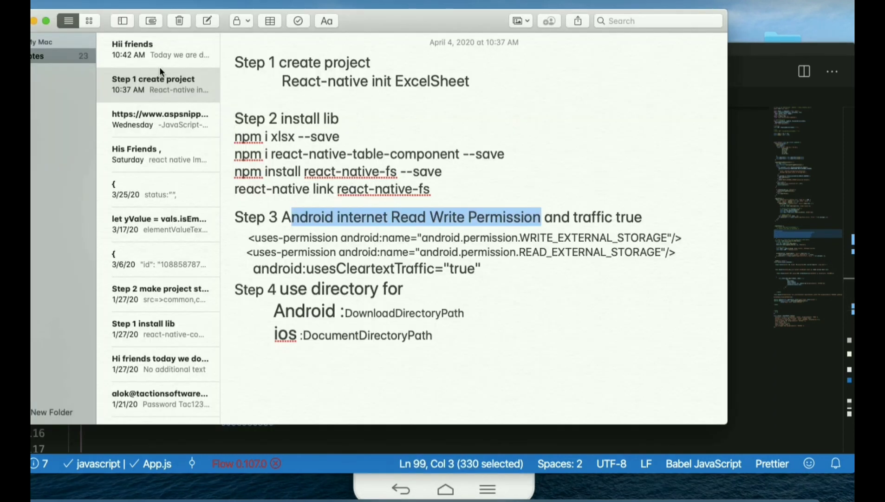
click(148, 46)
drag(574, 110, 233, 90)
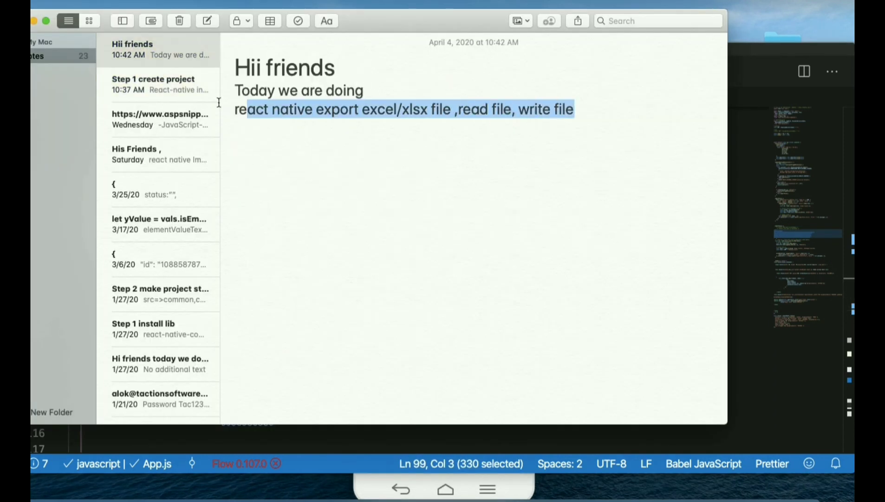
text(i fr)
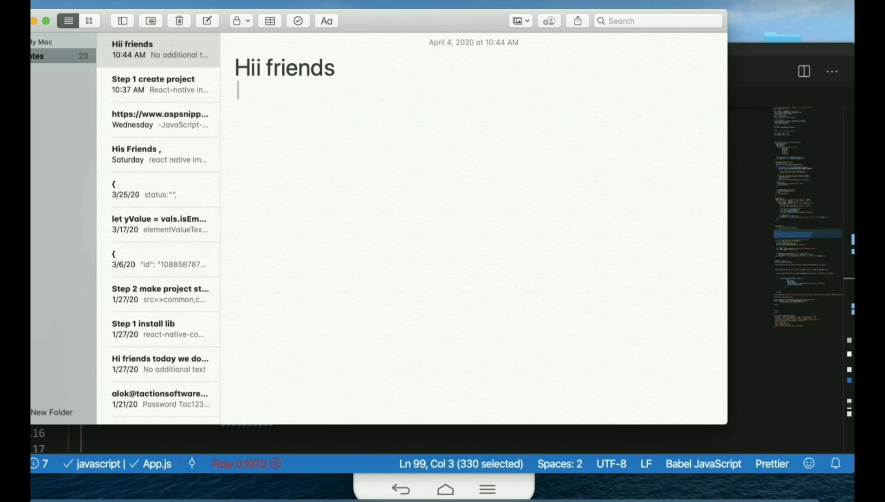
text(iends I)
text( c)
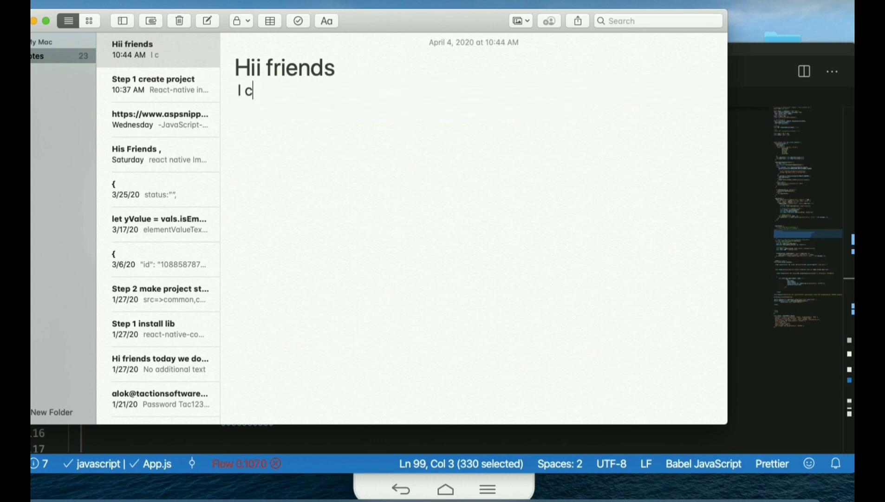
text(reate js)
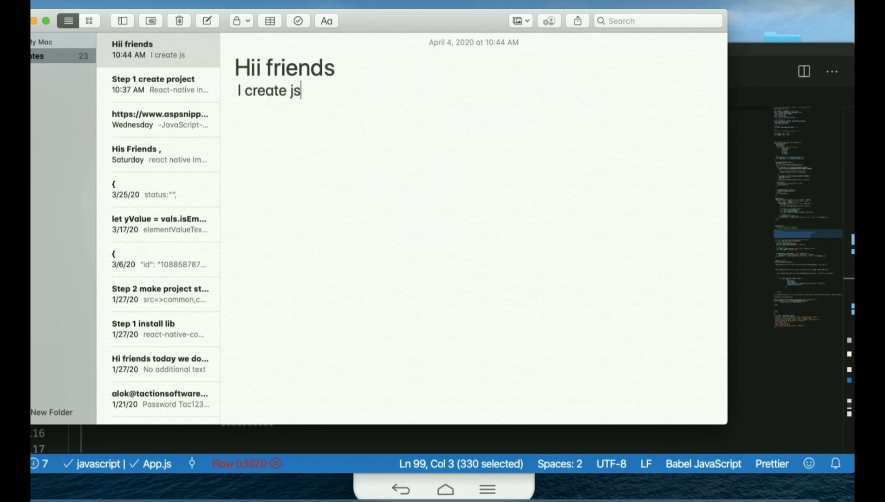
text(on array)
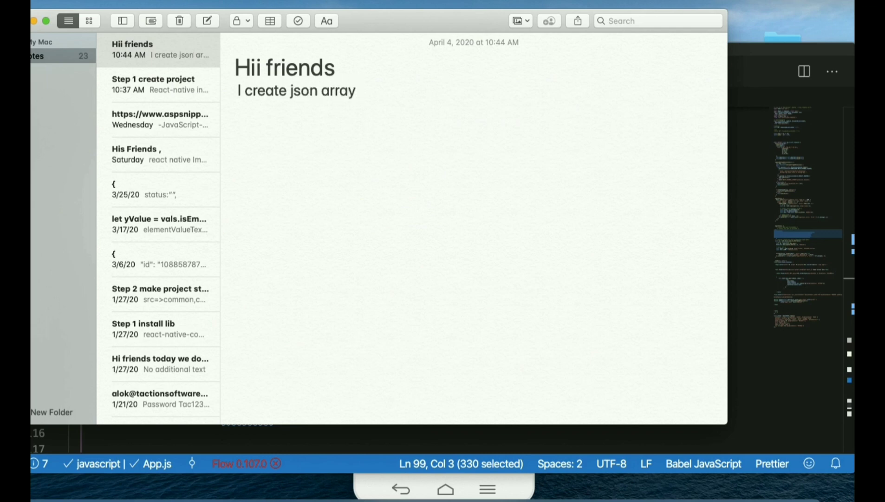
text( to change )
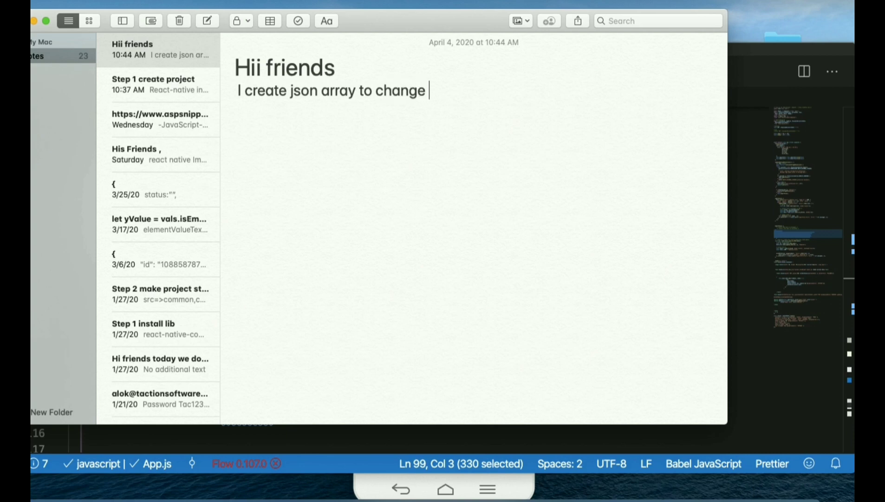
text(s)
text(heet v)
text(alue )
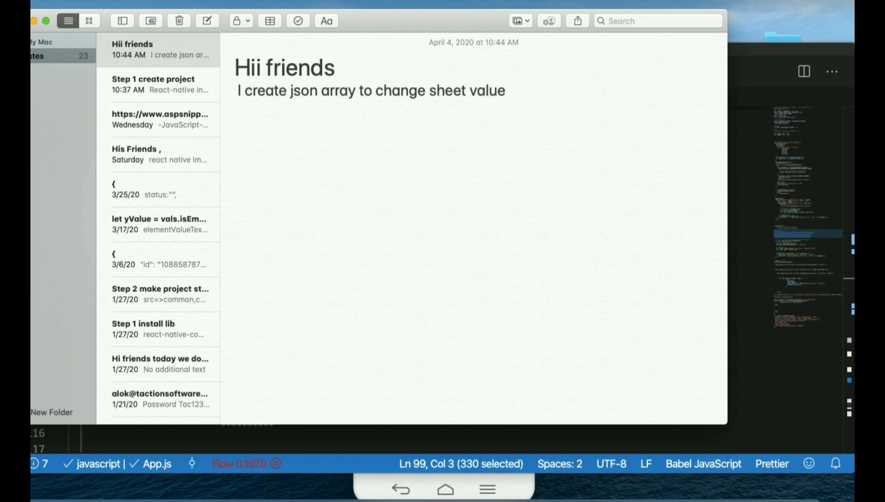
text( or )
text(you ca)
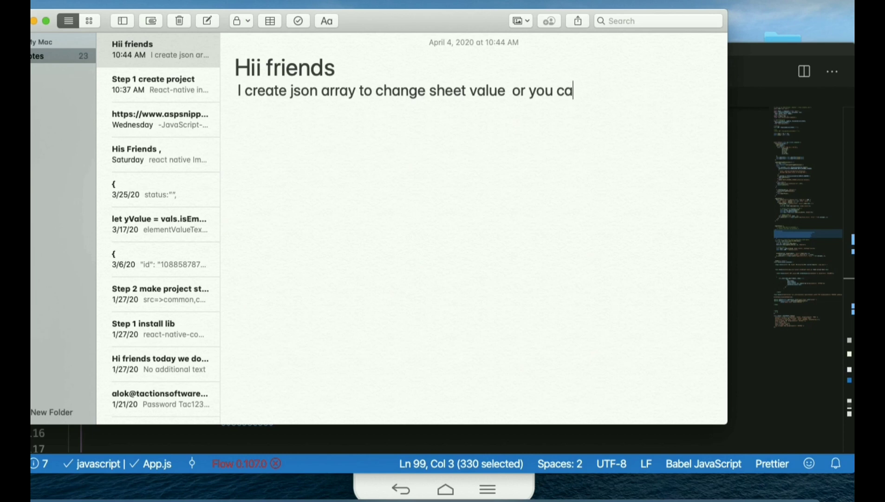
text(n use )
text(old a)
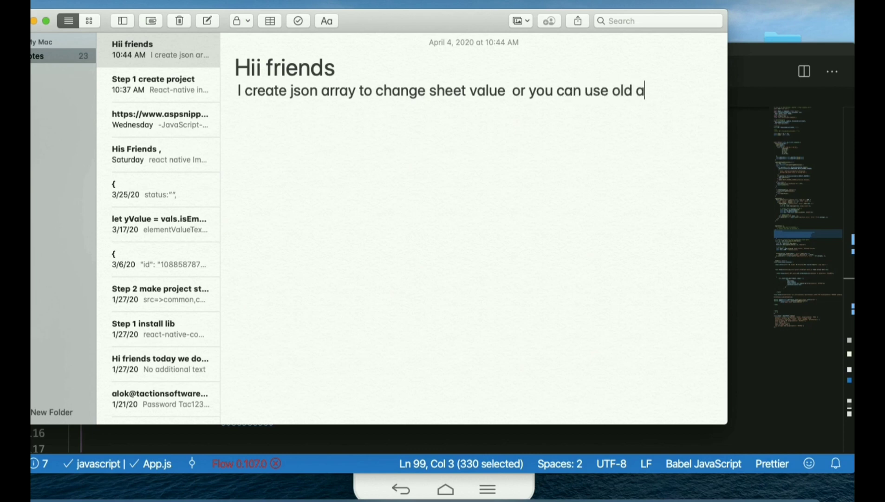
text(rre)
- Fix misspellings of 'array' and 'also' in the new JSON array line
key(BackSpace)
text(a)
text(y )
text(alos)
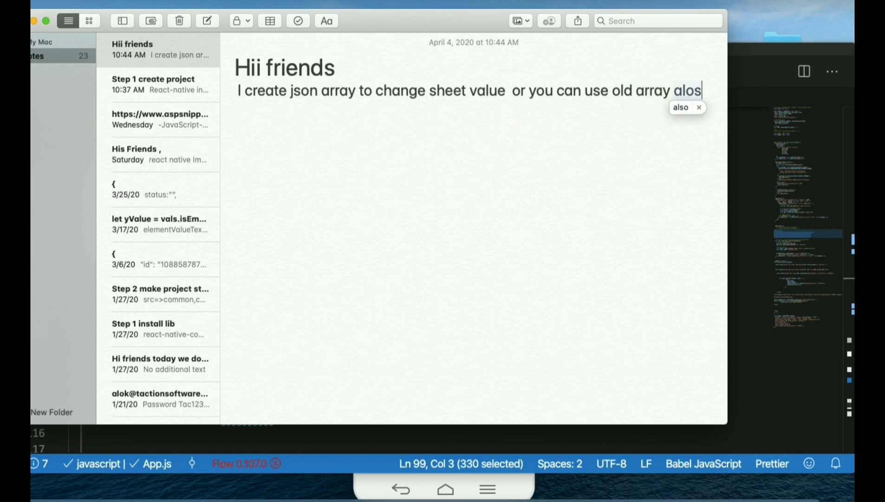
key(BackSpace)
key(BackSpace)
text(s)
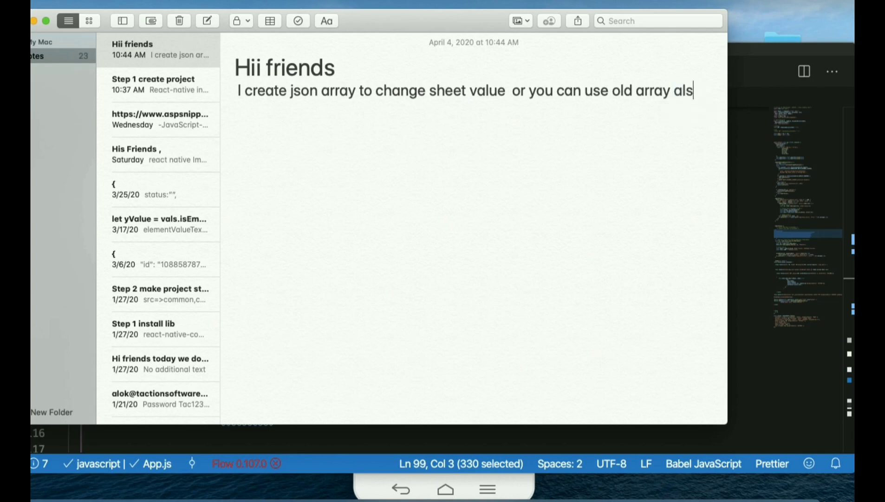
text(o)
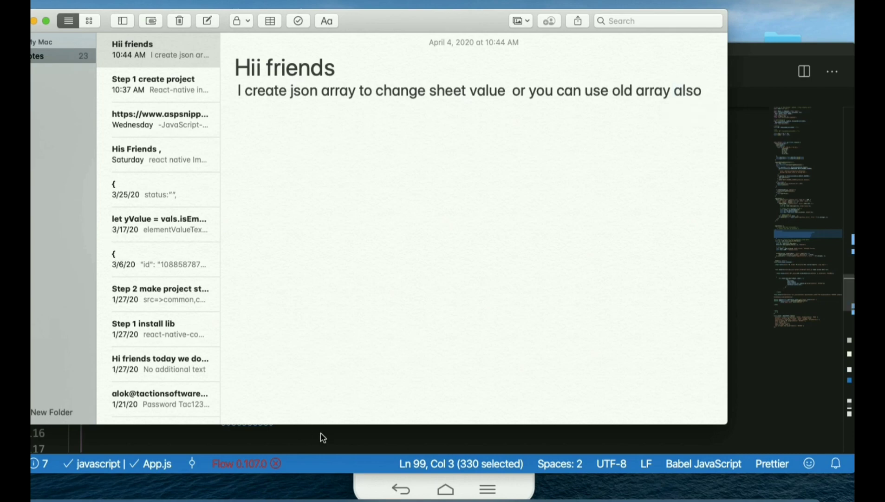
- Highlight the json_to_sheet line, then break line 151 so width starts a new line
click(322, 435)
scroll(284, 218, down, 3)
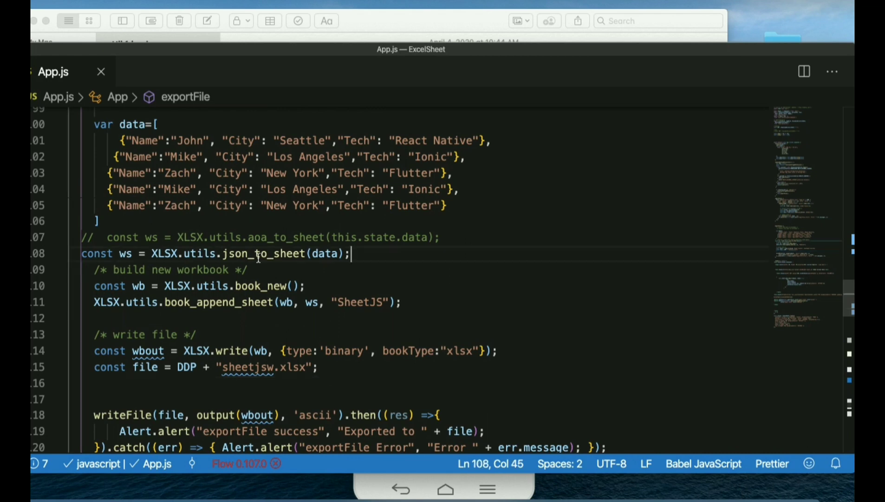
drag(352, 253, 76, 253)
drag(439, 237, 411, 237)
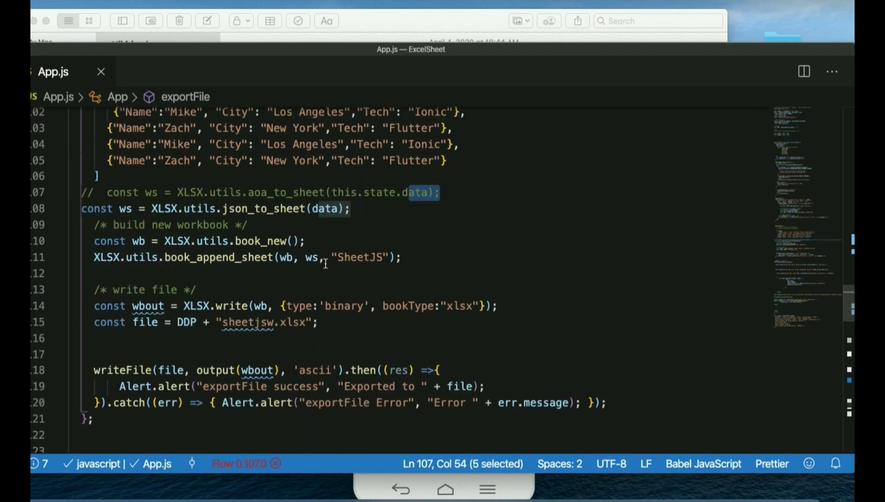
scroll(283, 240, down, 4)
scroll(375, 189, down, 3)
scroll(378, 189, down, 2)
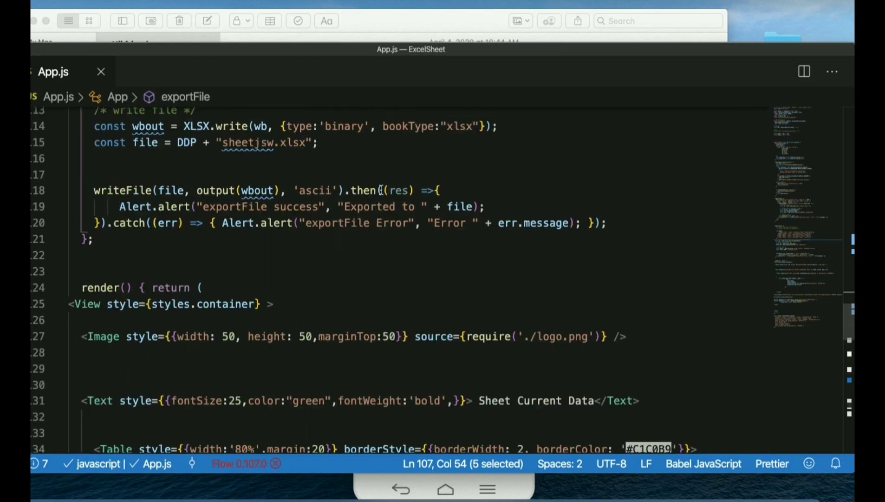
scroll(379, 190, down, 2)
scroll(380, 190, down, 2)
scroll(380, 190, down, 1)
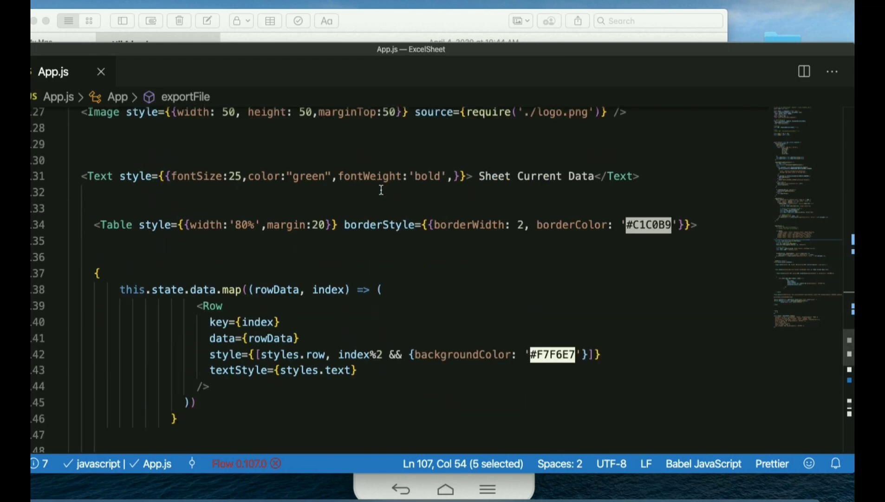
scroll(381, 190, down, 3)
scroll(380, 189, down, 2)
scroll(380, 190, down, 3)
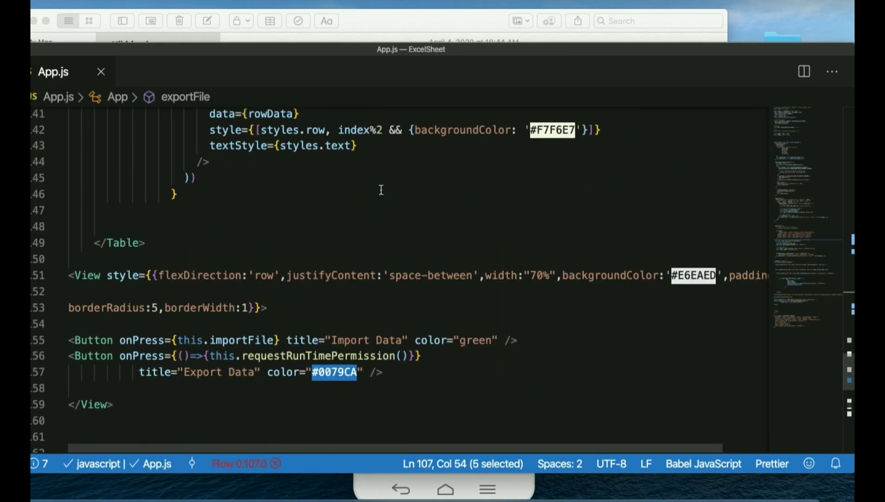
click(485, 274)
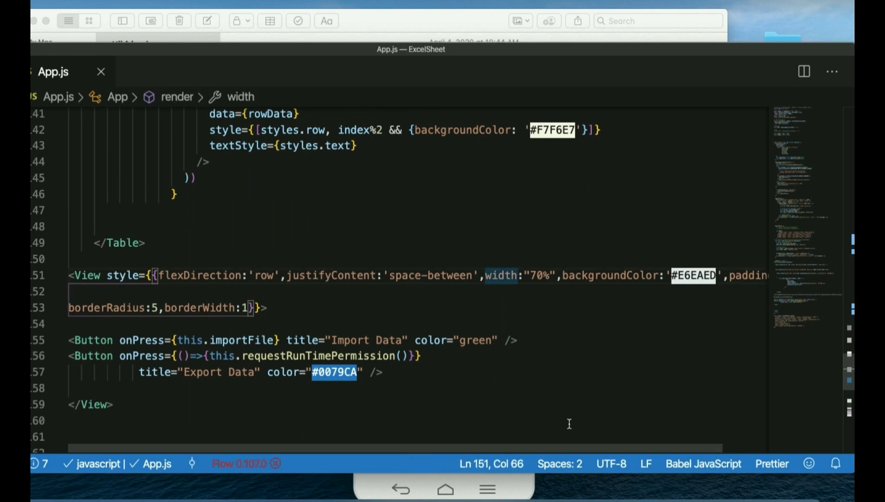
key(Return)
scroll(469, 300, down, 3)
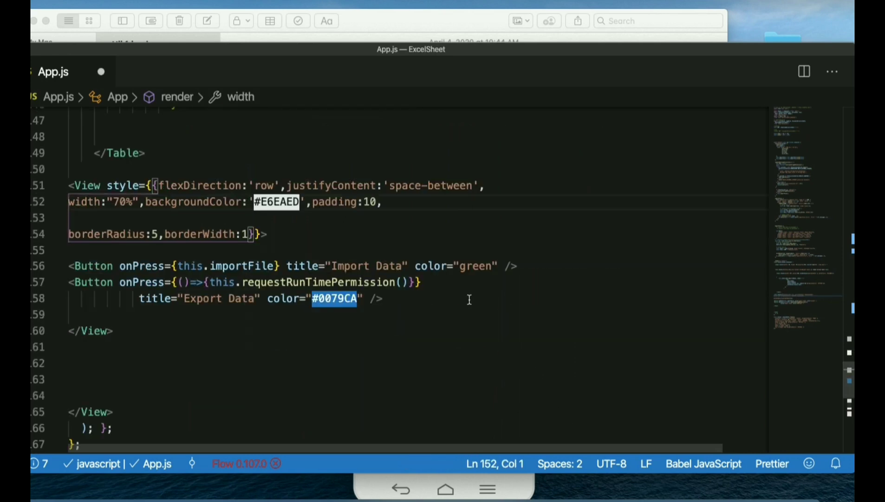
scroll(469, 300, down, 3)
scroll(469, 300, down, 3)
scroll(469, 300, down, 3)
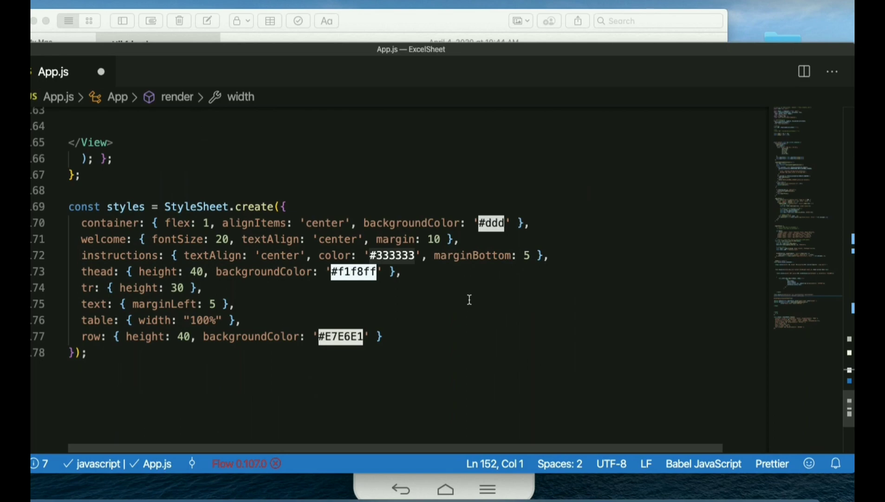
scroll(469, 300, up, 4)
scroll(469, 300, up, 3)
scroll(469, 300, up, 4)
scroll(469, 300, up, 2)
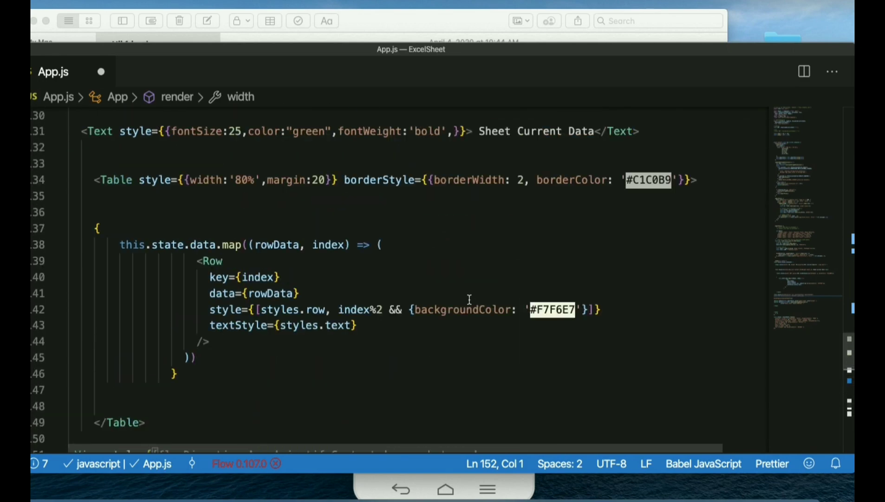
scroll(469, 300, up, 3)
scroll(469, 300, up, 3)
scroll(469, 300, up, 4)
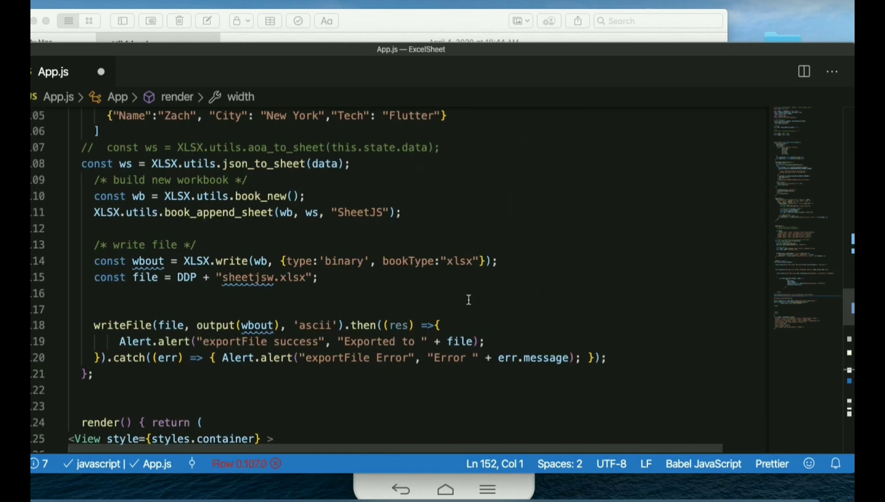
scroll(469, 300, up, 4)
scroll(469, 300, up, 5)
scroll(469, 300, up, 8)
scroll(469, 300, up, 2)
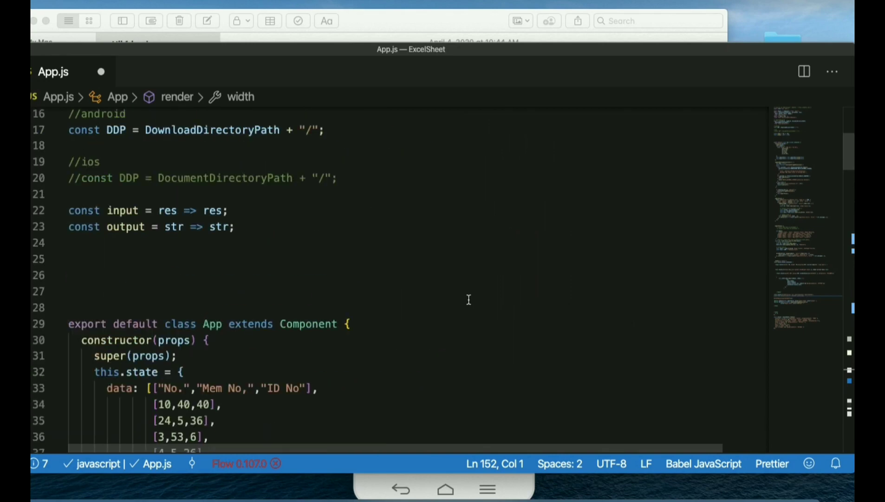
scroll(470, 300, up, 3)
scroll(469, 300, up, 3)
scroll(469, 300, down, 3)
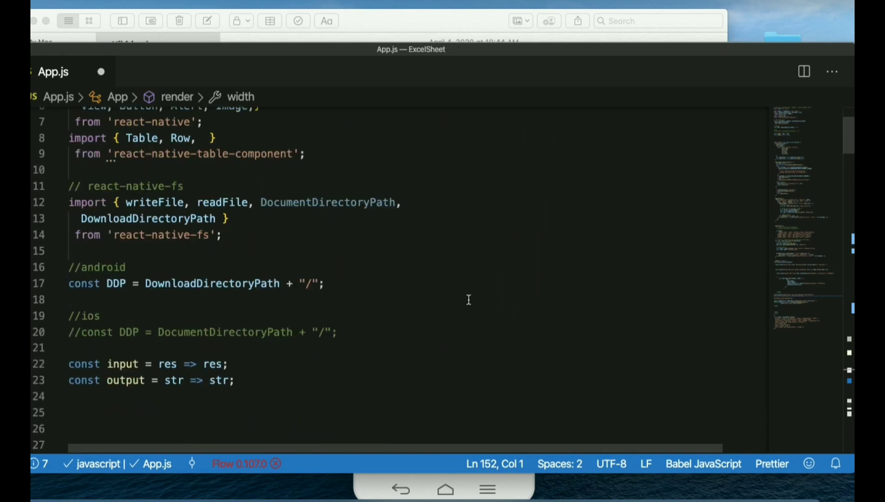
scroll(469, 300, down, 4)
scroll(469, 300, down, 8)
scroll(469, 300, down, 4)
scroll(469, 300, down, 2)
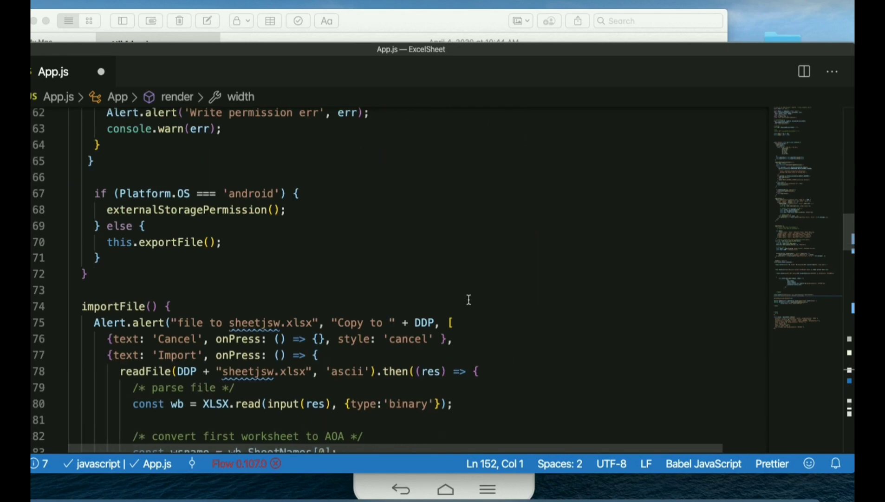
scroll(469, 300, down, 5)
scroll(469, 300, down, 4)
scroll(469, 300, down, 5)
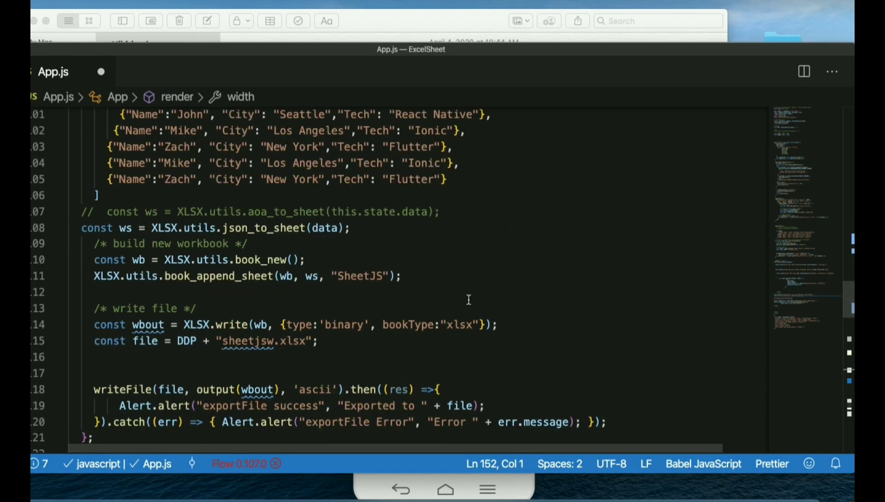
scroll(469, 300, down, 4)
scroll(469, 300, down, 7)
scroll(469, 300, down, 5)
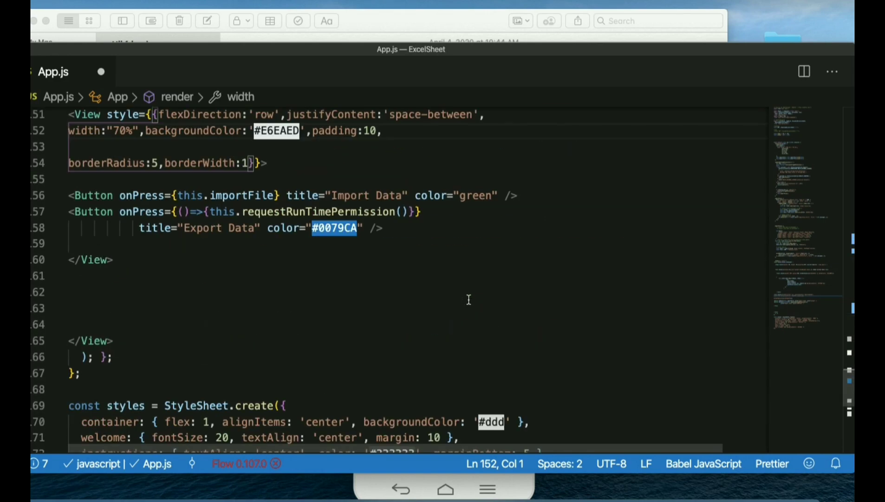
scroll(469, 300, down, 6)
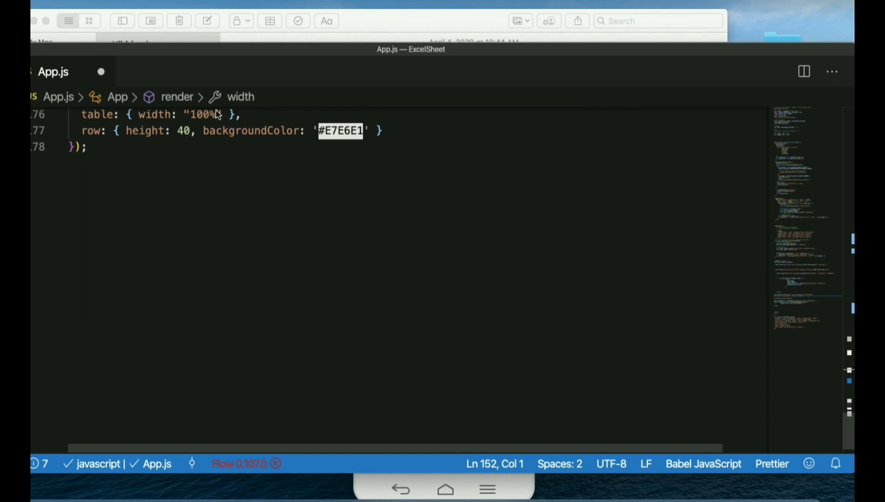
- Review package.json's dependencies from the Explorer, then close the window and answer the save prompt
drag(411, 49, 418, 50)
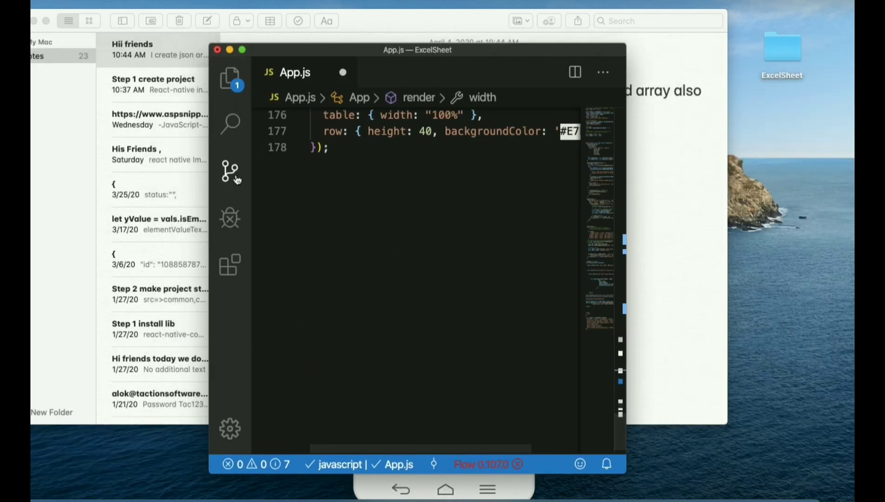
click(230, 76)
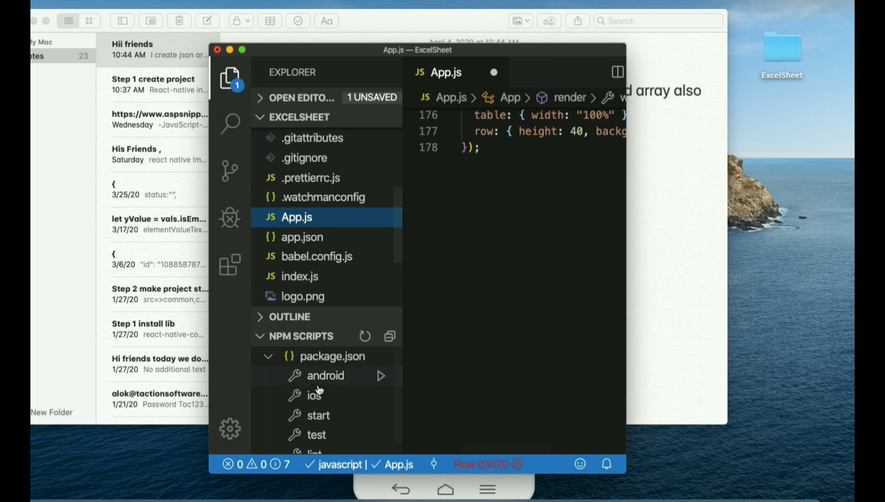
scroll(302, 269, down, 4)
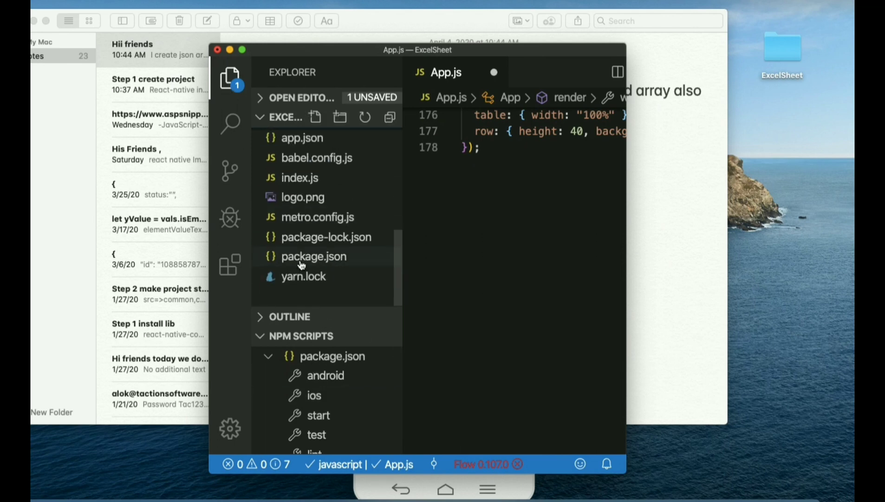
click(301, 259)
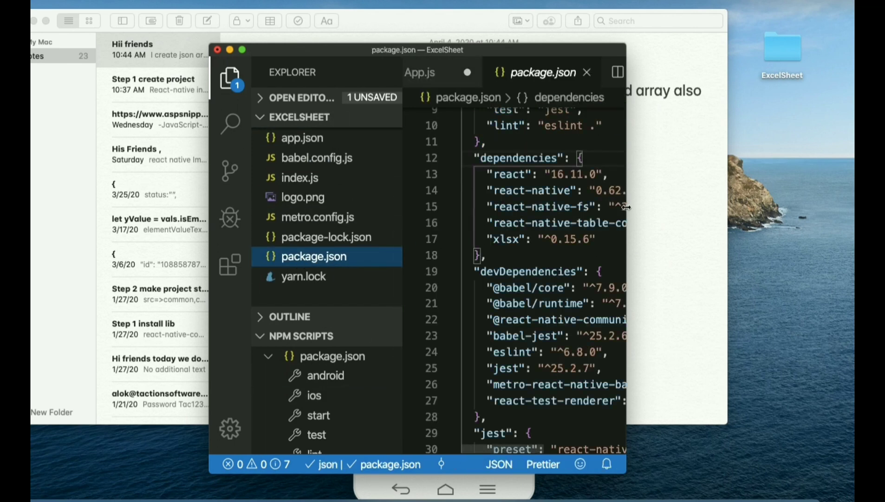
drag(628, 207, 853, 206)
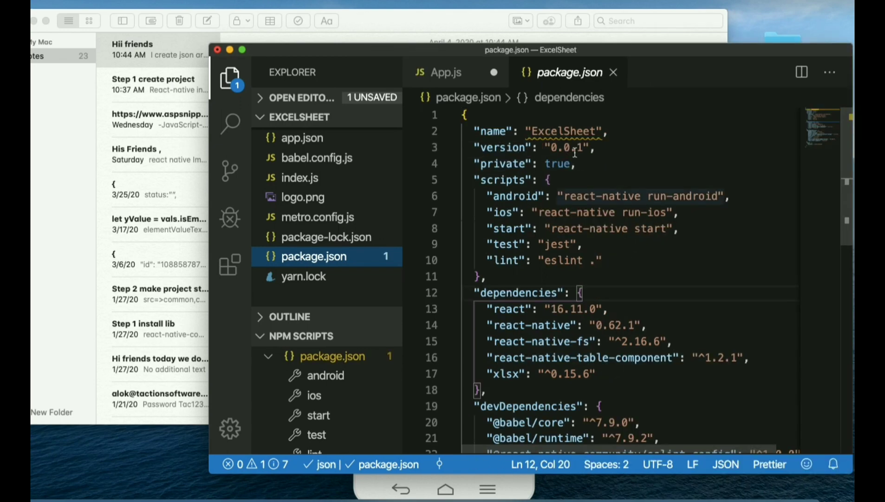
scroll(637, 207, down, 5)
scroll(637, 228, down, 3)
scroll(640, 251, down, 3)
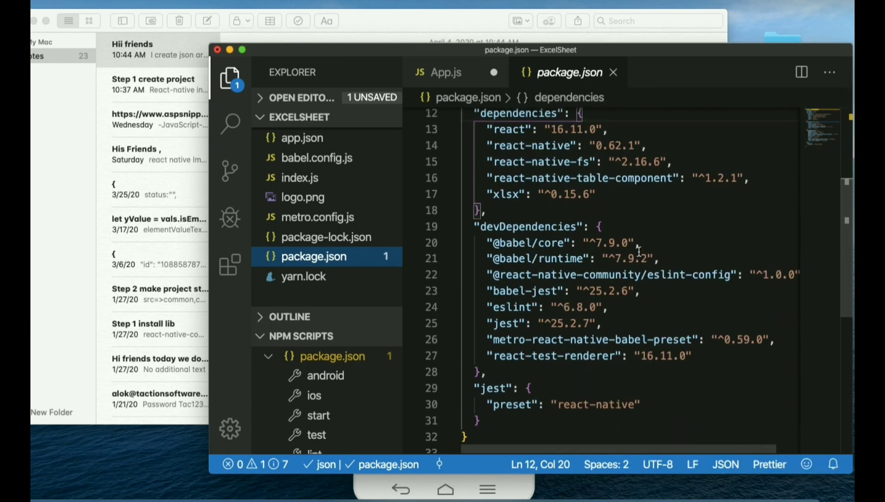
scroll(639, 250, down, 4)
scroll(640, 251, up, 8)
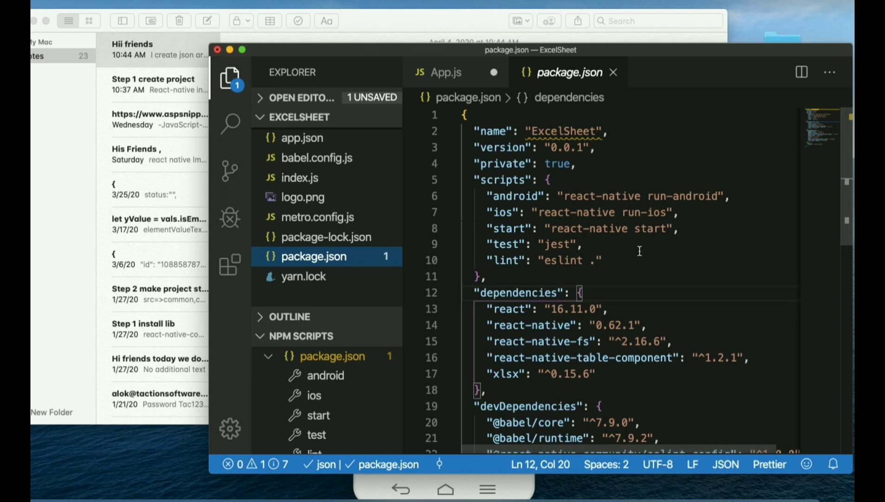
click(216, 50)
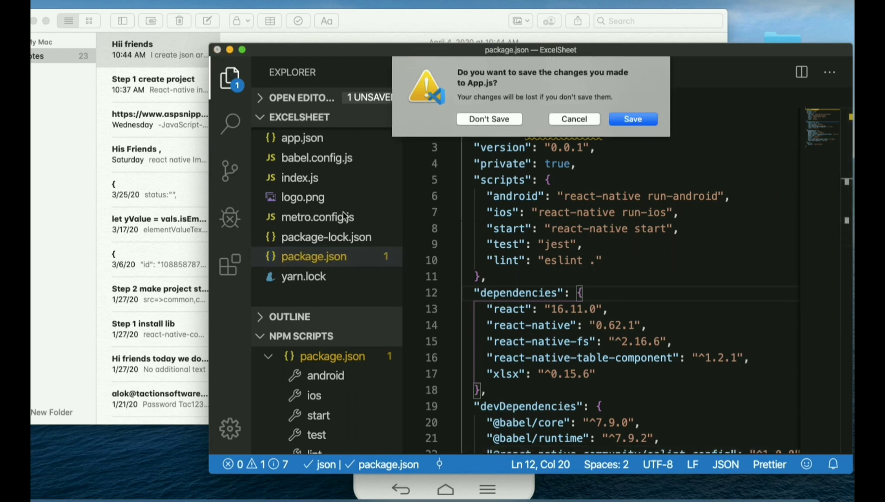
click(632, 119)
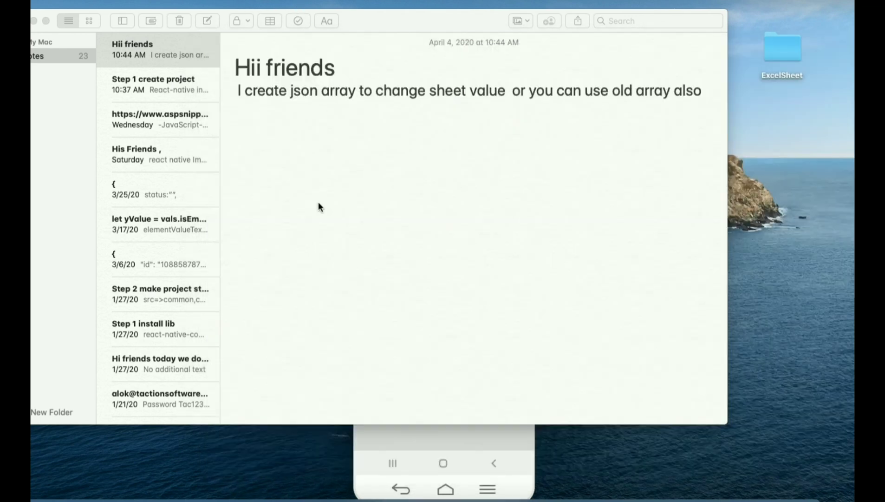
- Select and delete all of the Hii friends note's existing text
drag(701, 90, 177, 71)
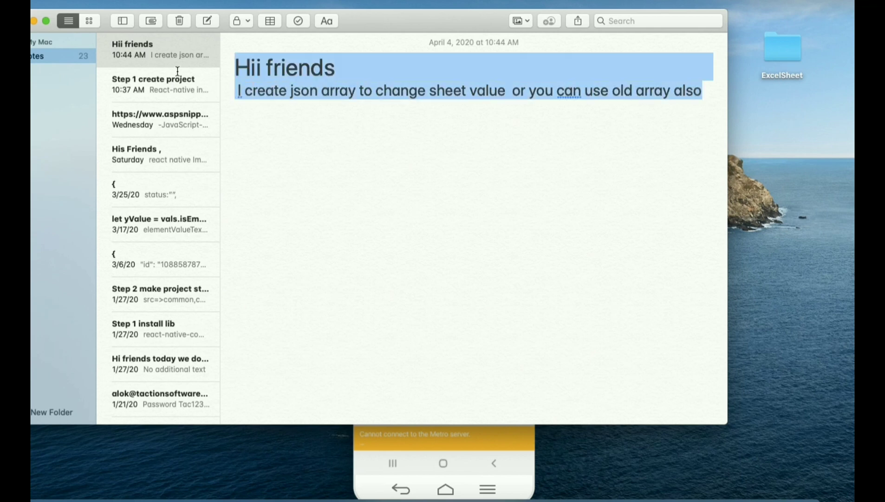
key(BackSpace)
text(Tha)
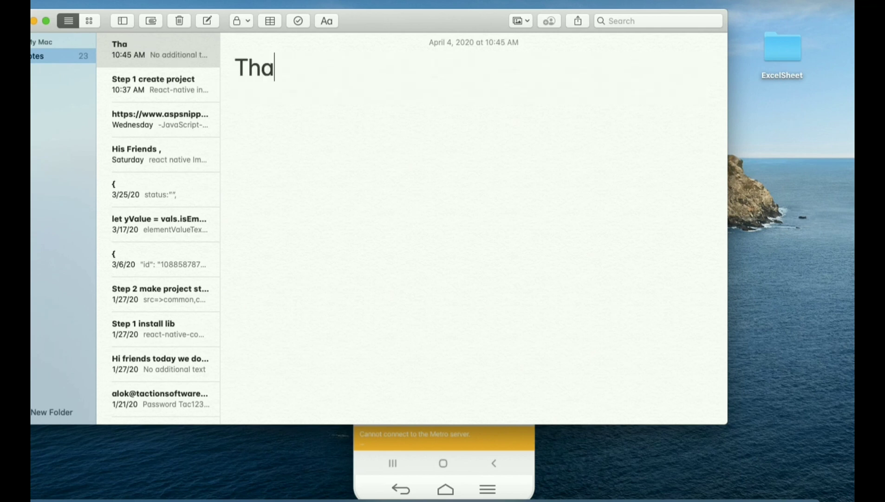
text(nks)
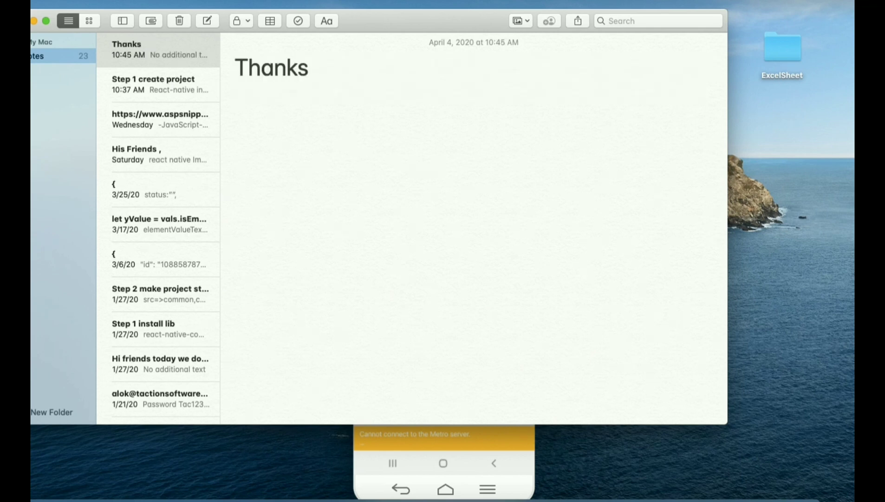
text( for w)
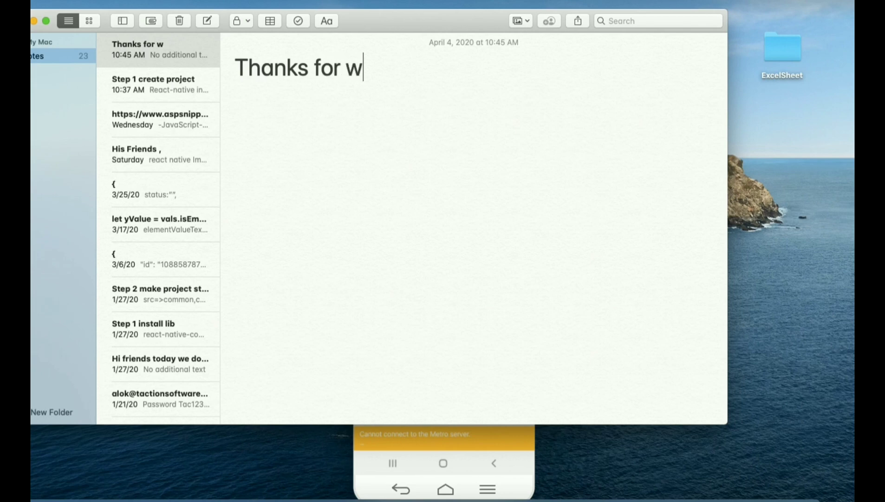
text(atching )
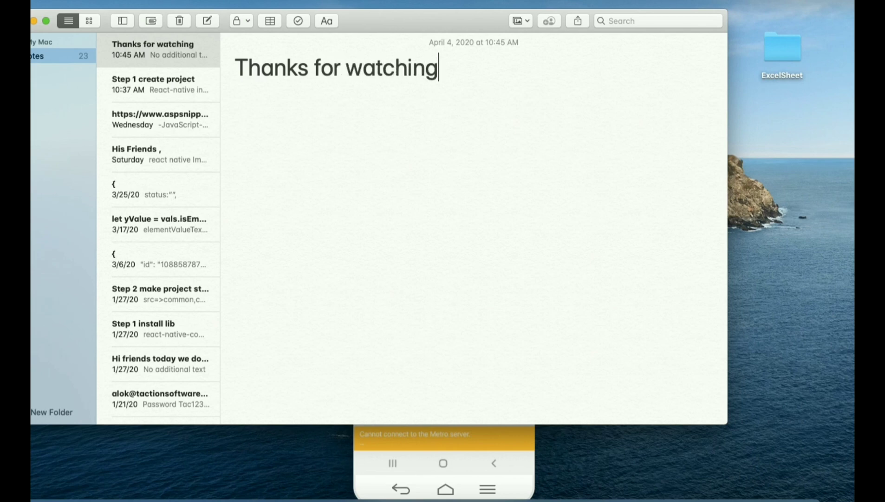
text(please )
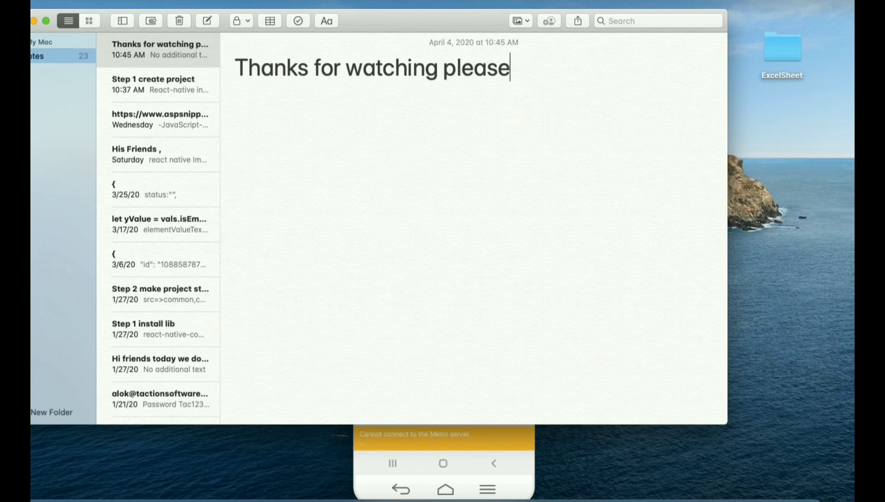
text(like )
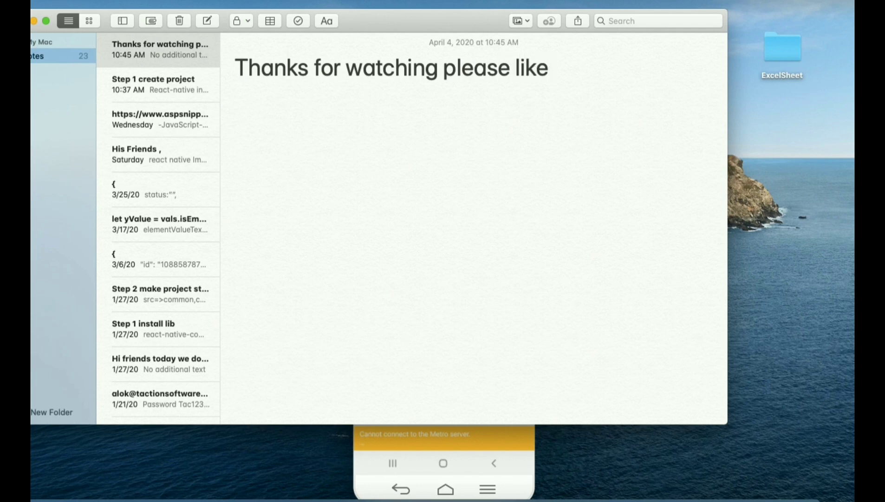
text(and su)
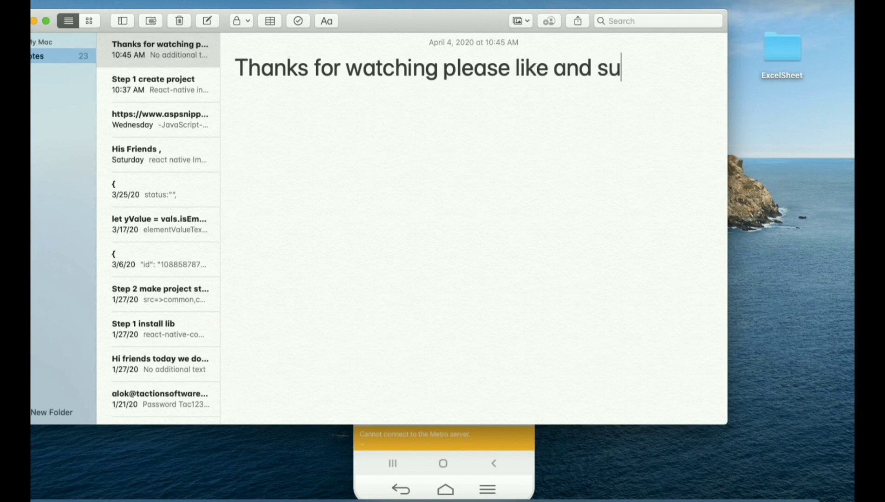
text(bscr)
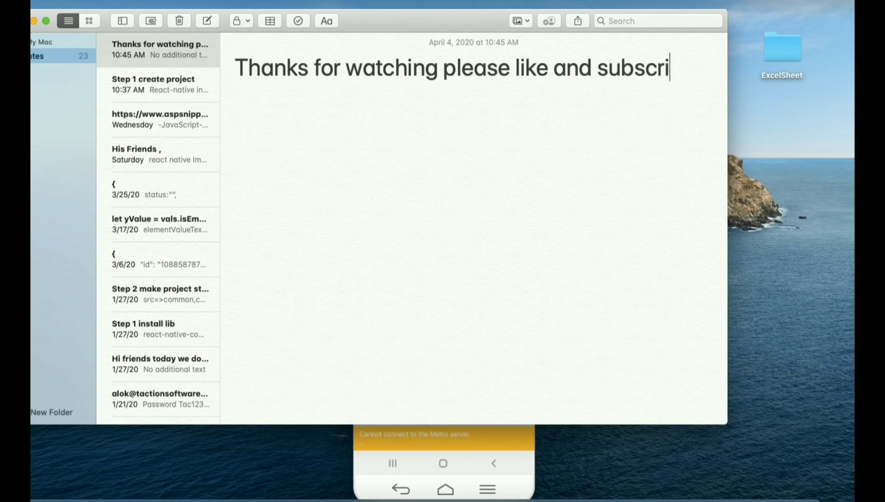
text(ibe)
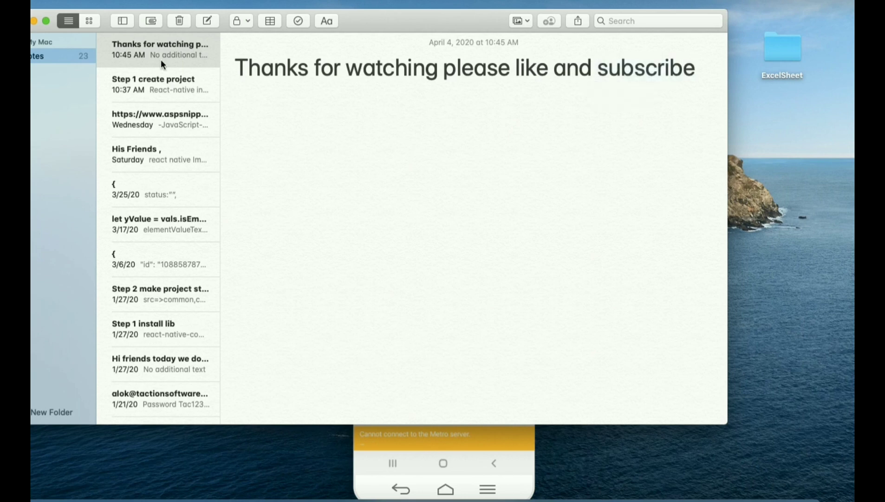